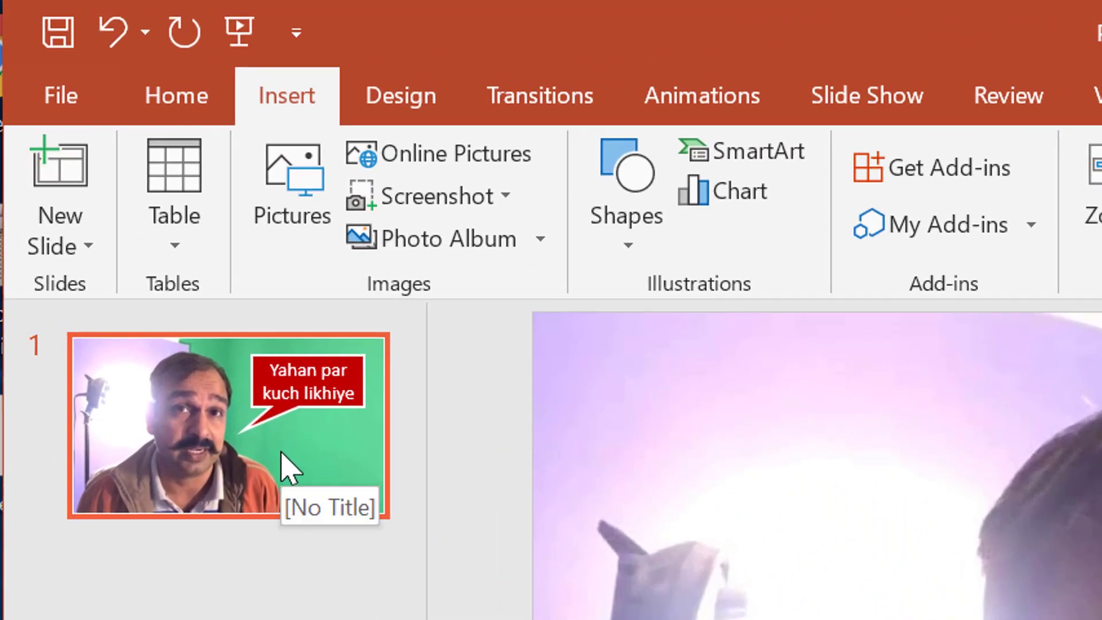
# Step: Delete the sample slide and add a new title slide in its place
pyautogui.press('Delete')
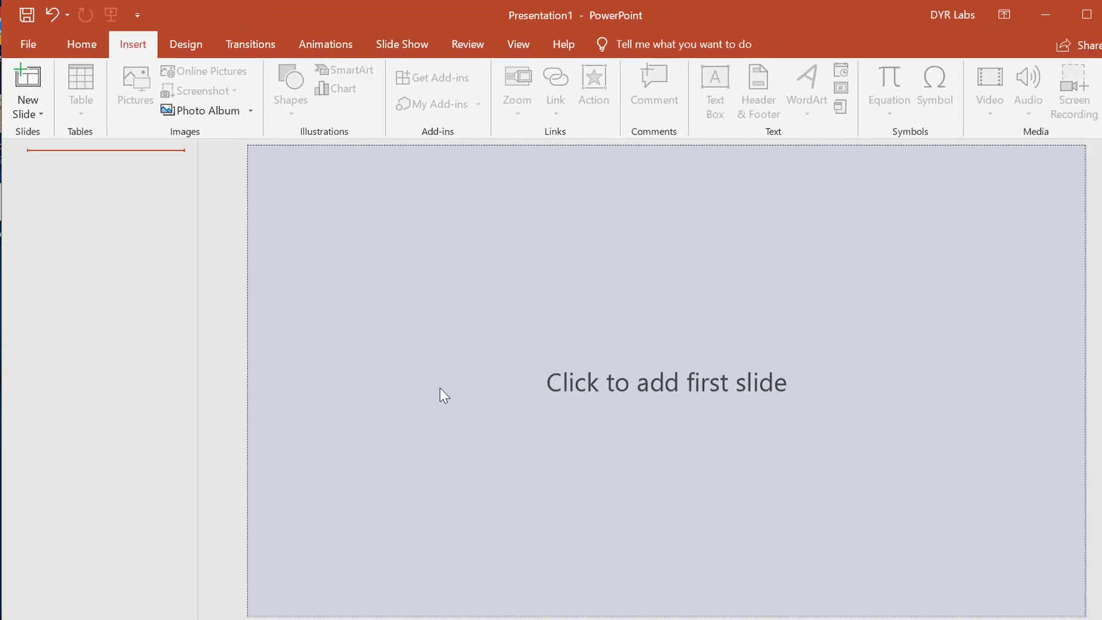
pyautogui.click(665, 387)
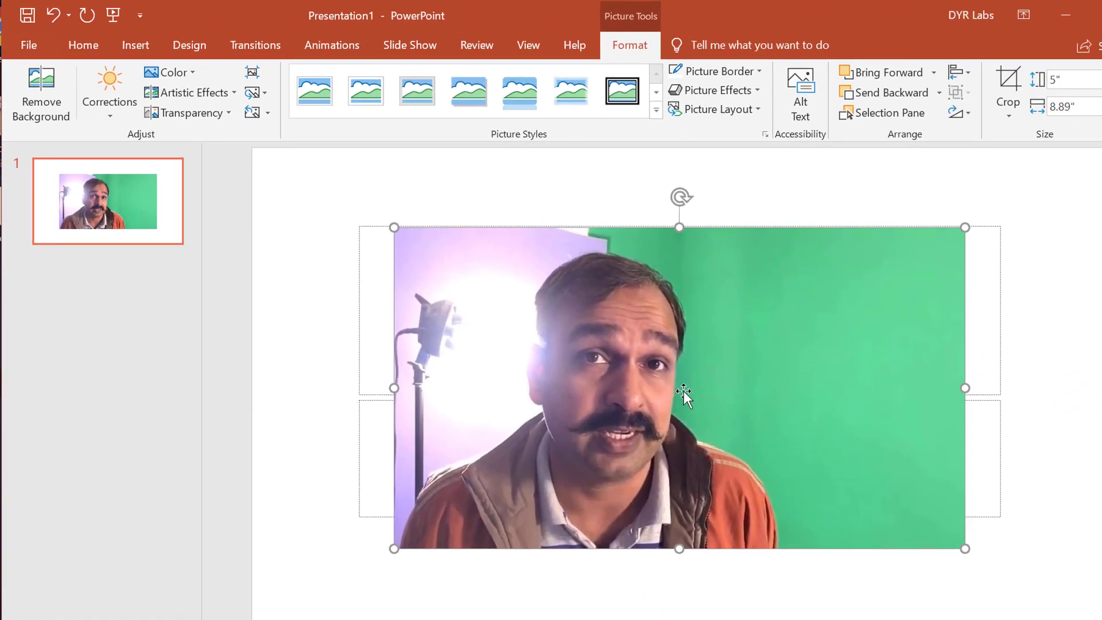
# Step: Move the green-screen photo to the top-left corner and stretch it to fill the 13.33" x 7.5" slide
pyautogui.moveTo(683, 391); pyautogui.dragTo(546, 312)
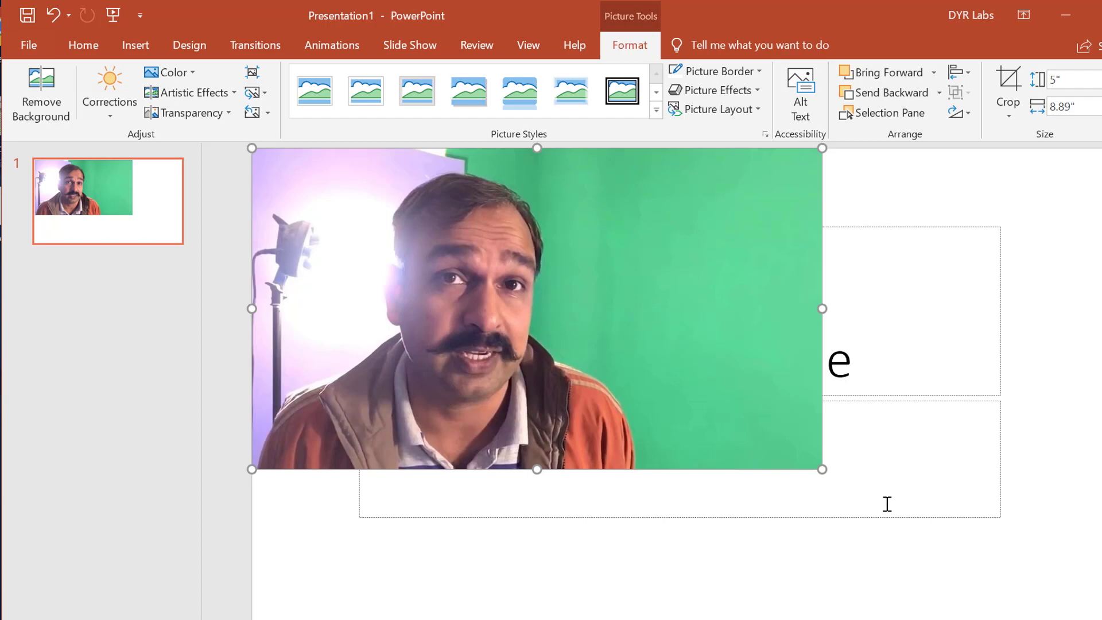
pyautogui.moveTo(820, 469); pyautogui.dragTo(995, 582)
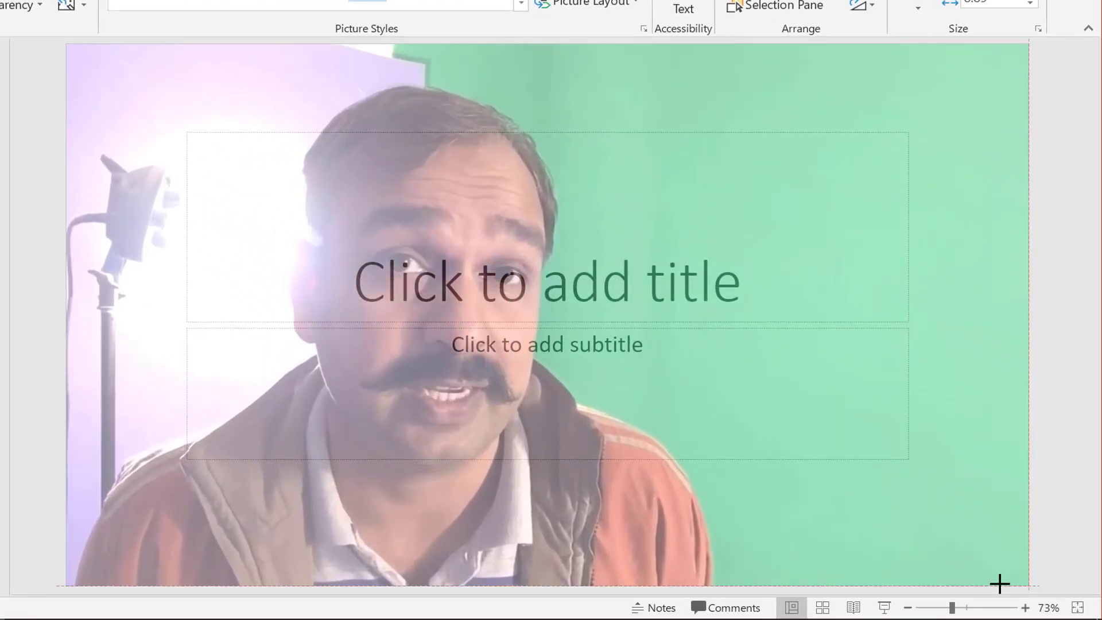
pyautogui.moveTo(1000, 583); pyautogui.dragTo(999, 583)
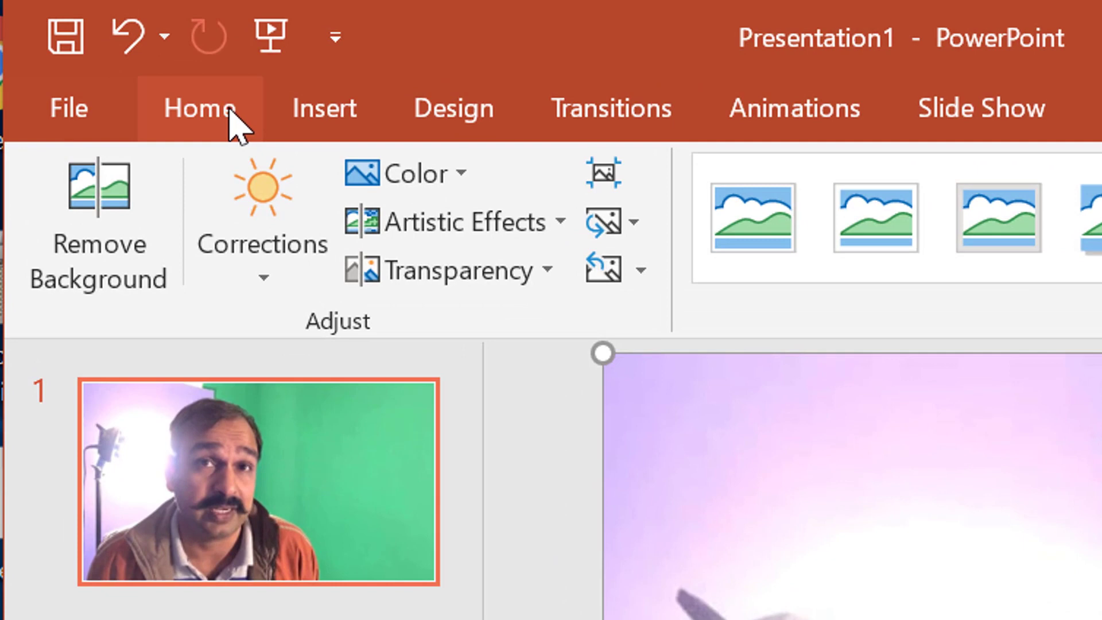
# Step: Choose the Rectangle callout from the Home tab's Shapes gallery
pyautogui.click(235, 123)
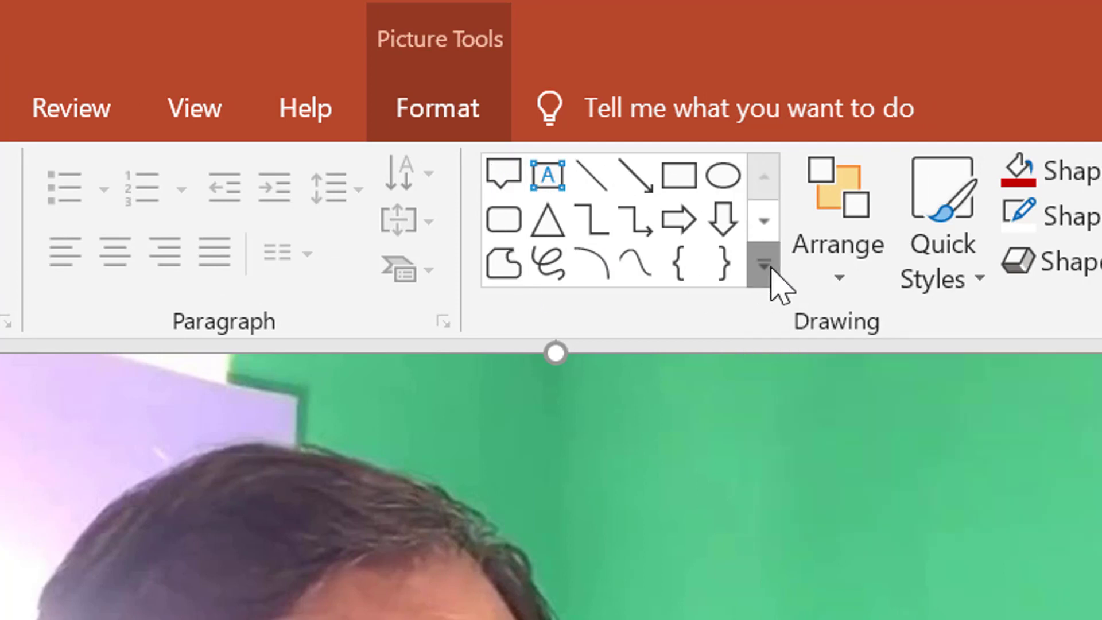
pyautogui.click(767, 268)
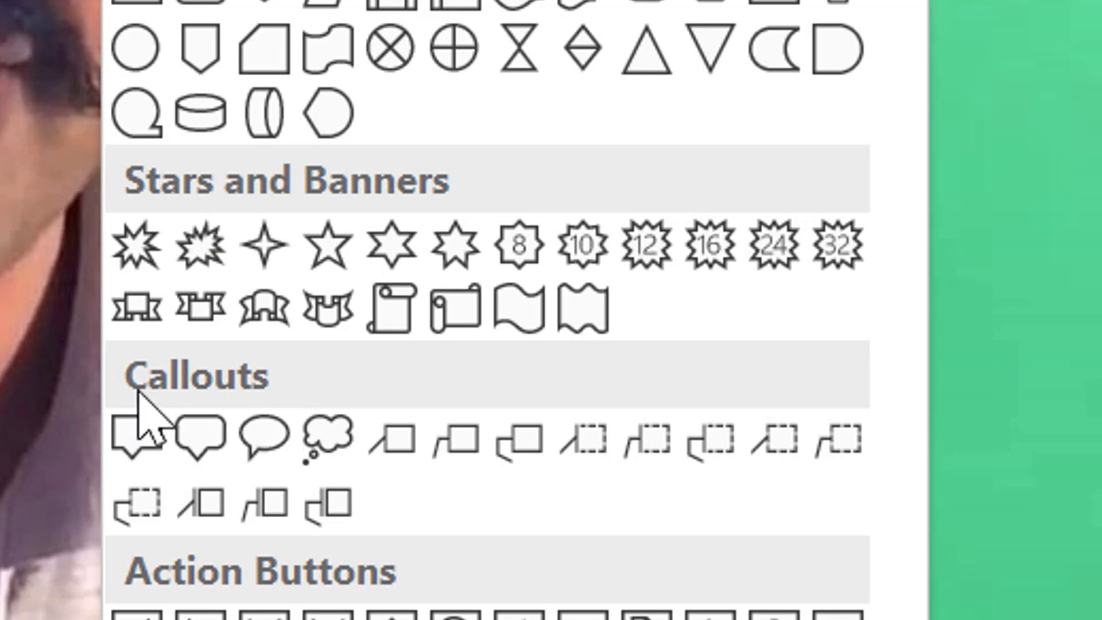
pyautogui.click(152, 465)
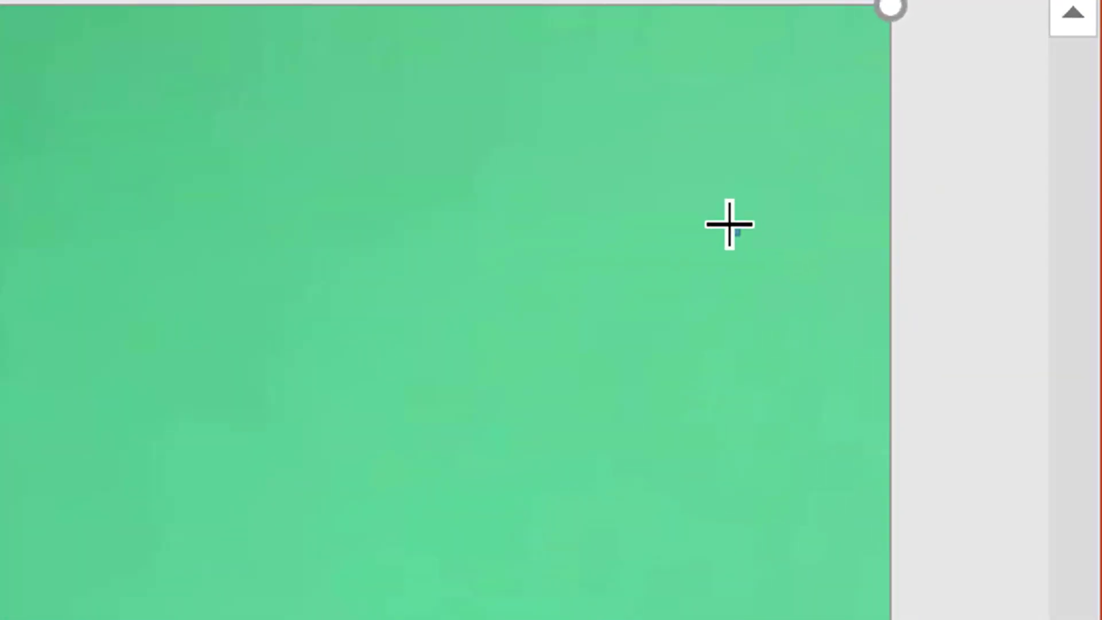
# Step: Draw a blue rectangular callout over the green area reading 'Yahan par mein kuch bhi likh raha hu'
pyautogui.moveTo(712, 247); pyautogui.dragTo(148, 483)
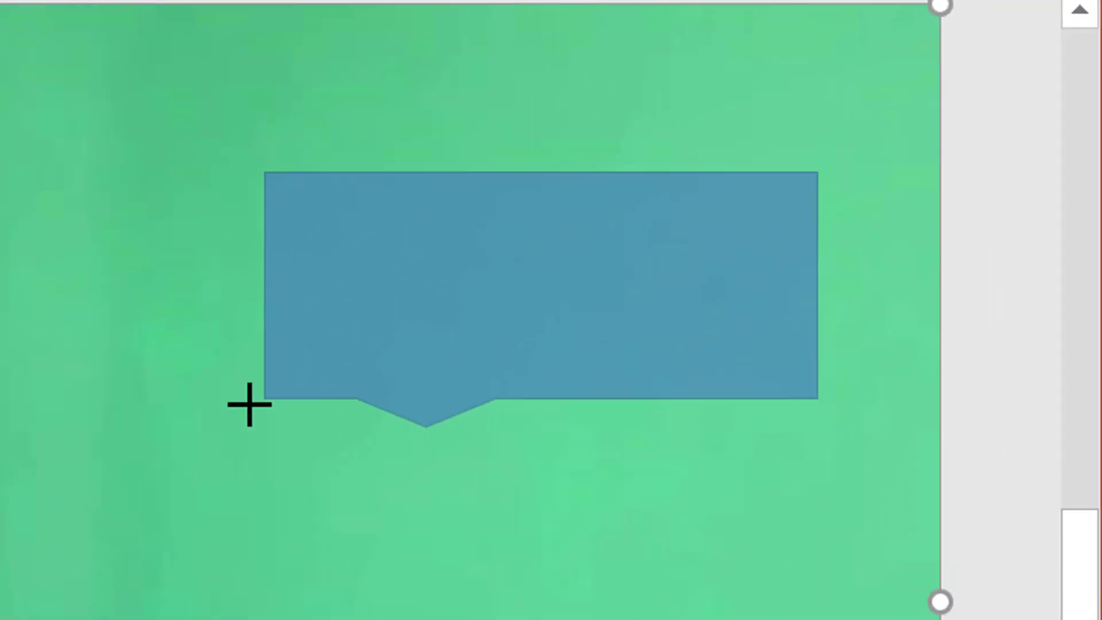
pyautogui.moveTo(148, 483); pyautogui.dragTo(219, 436)
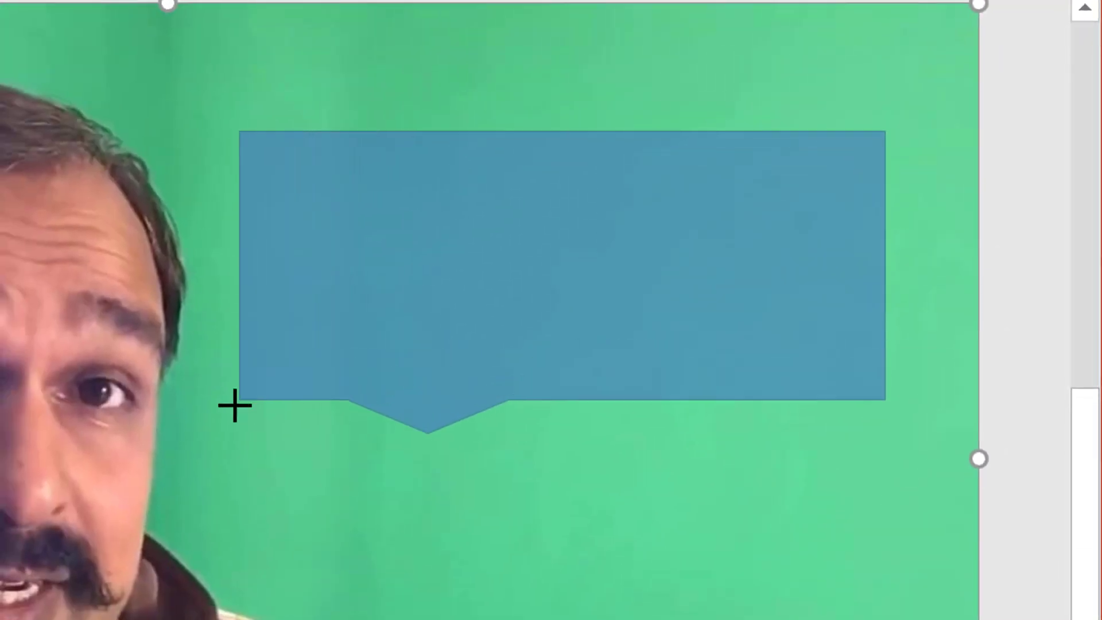
pyautogui.write('Yahan par m')
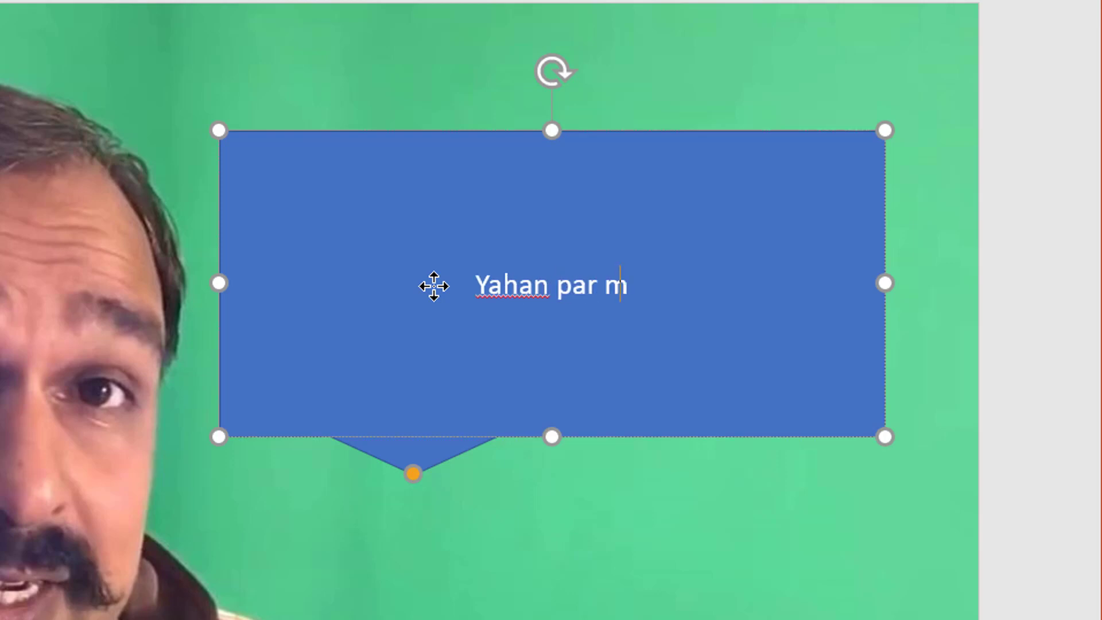
pyautogui.write('ein kuch bhi')
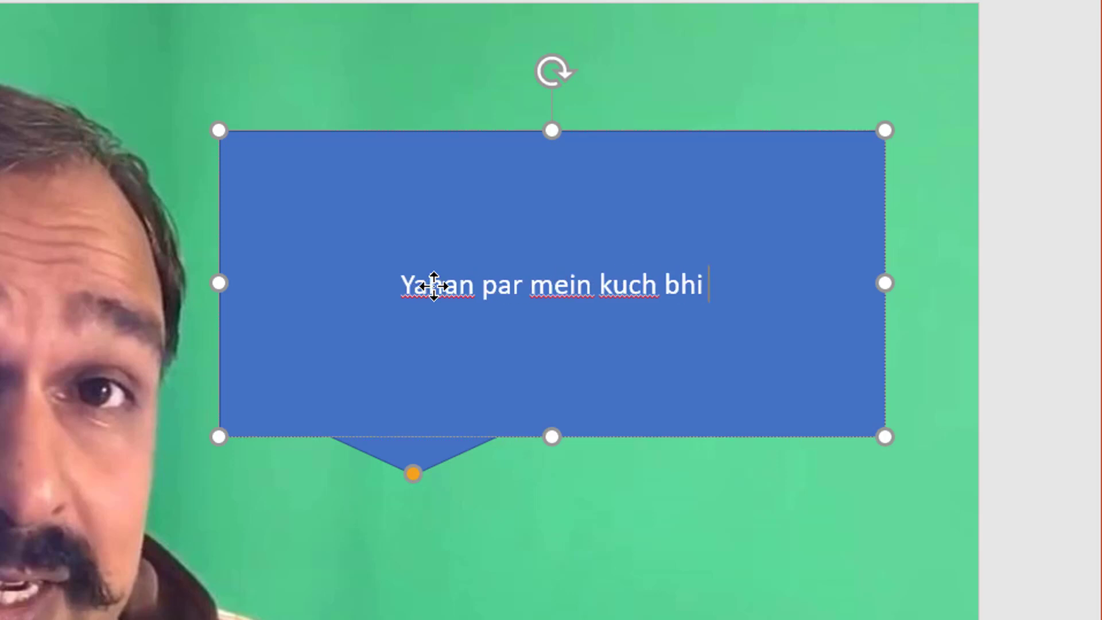
pyautogui.write(' likh raha hu')
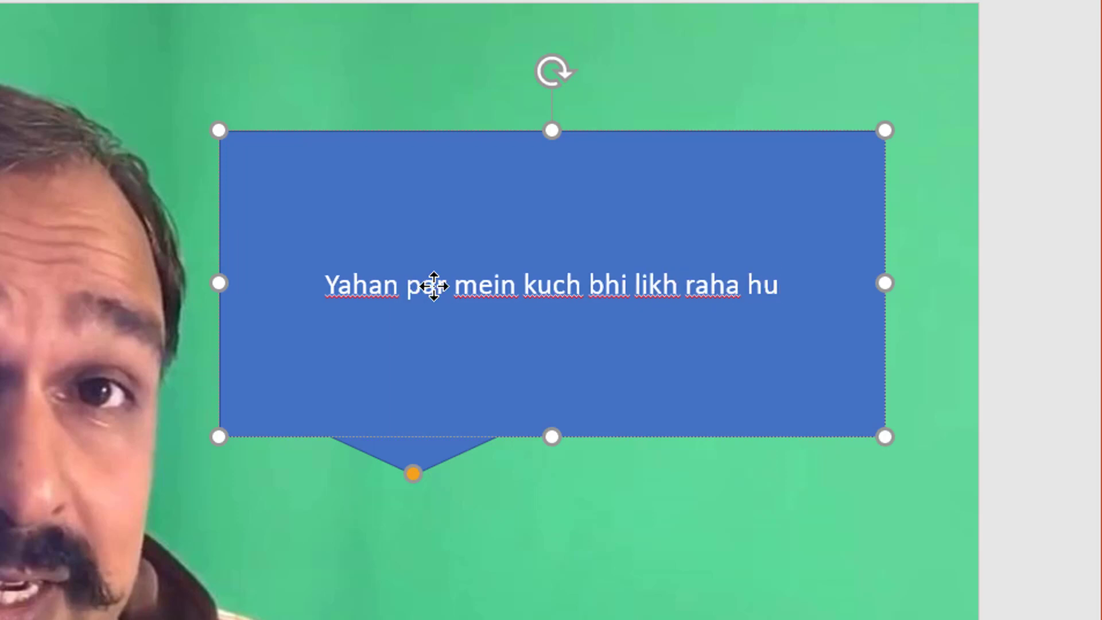
# Step: Resize all the callout text to 44 pt
pyautogui.hotkey('ctrl', 'a')
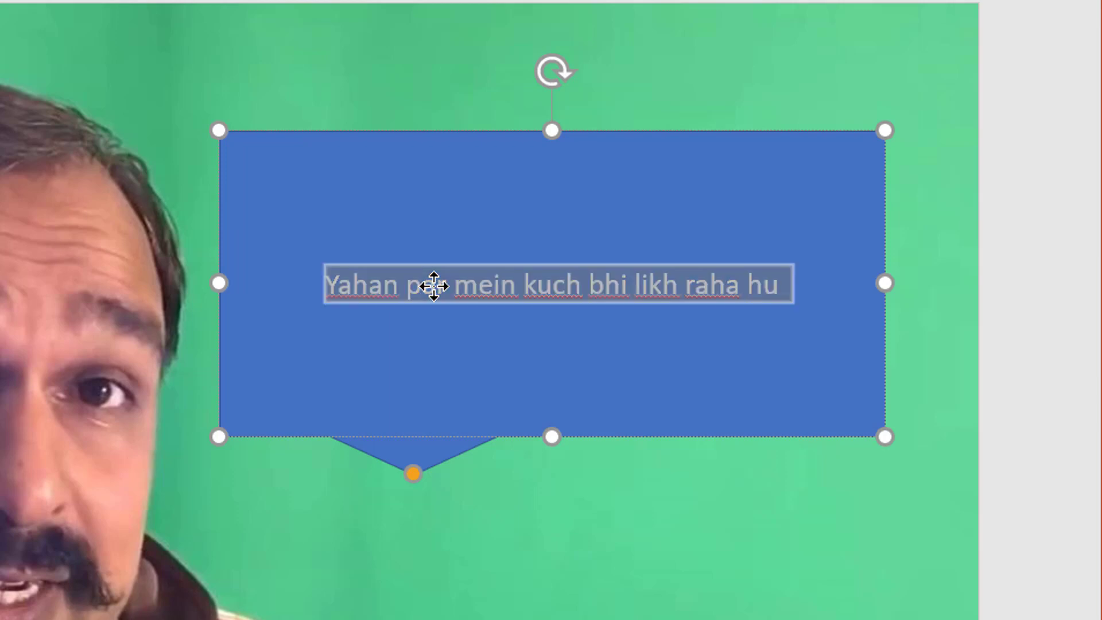
pyautogui.hotkey('ctrl', 'shift', '.')
pyautogui.hotkey('ctrl', 'shift', '.')
pyautogui.hotkey('ctrl', 'shift', '.')
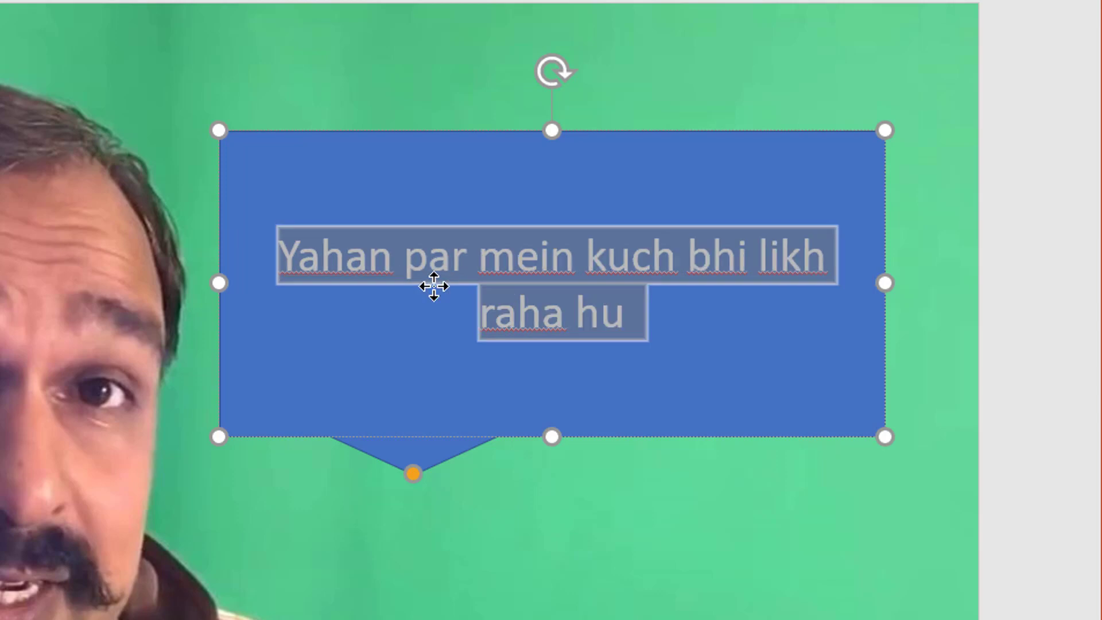
pyautogui.hotkey('ctrl', 'shift', '.')
pyautogui.hotkey('ctrl', 'shift', '.')
pyautogui.hotkey('ctrl', 'shift', '.')
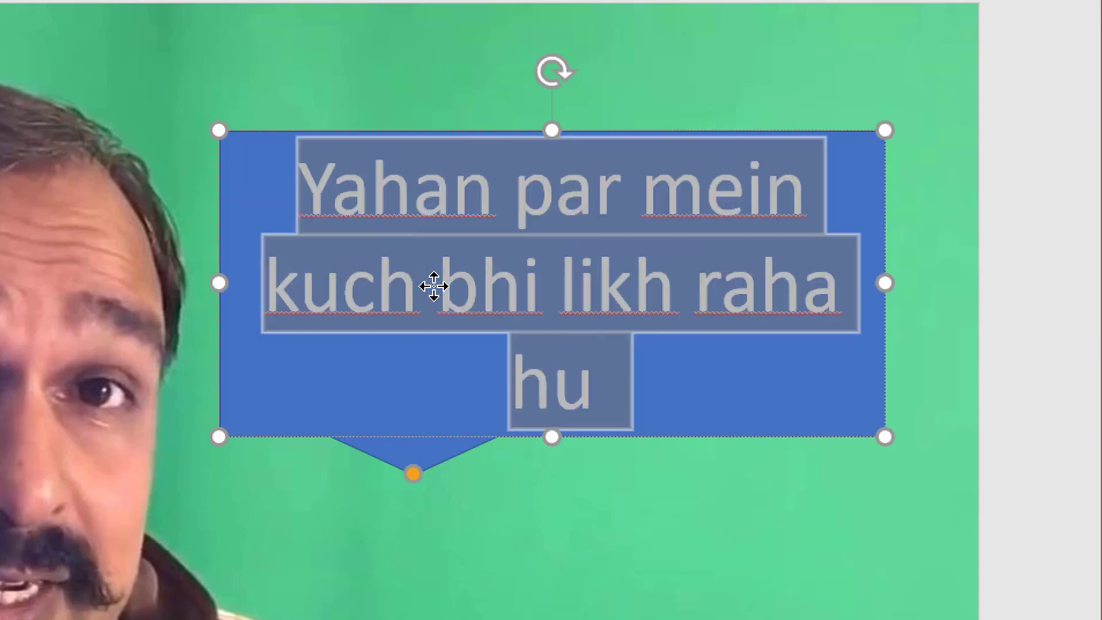
pyautogui.hotkey('ctrl', 'shift', ',')
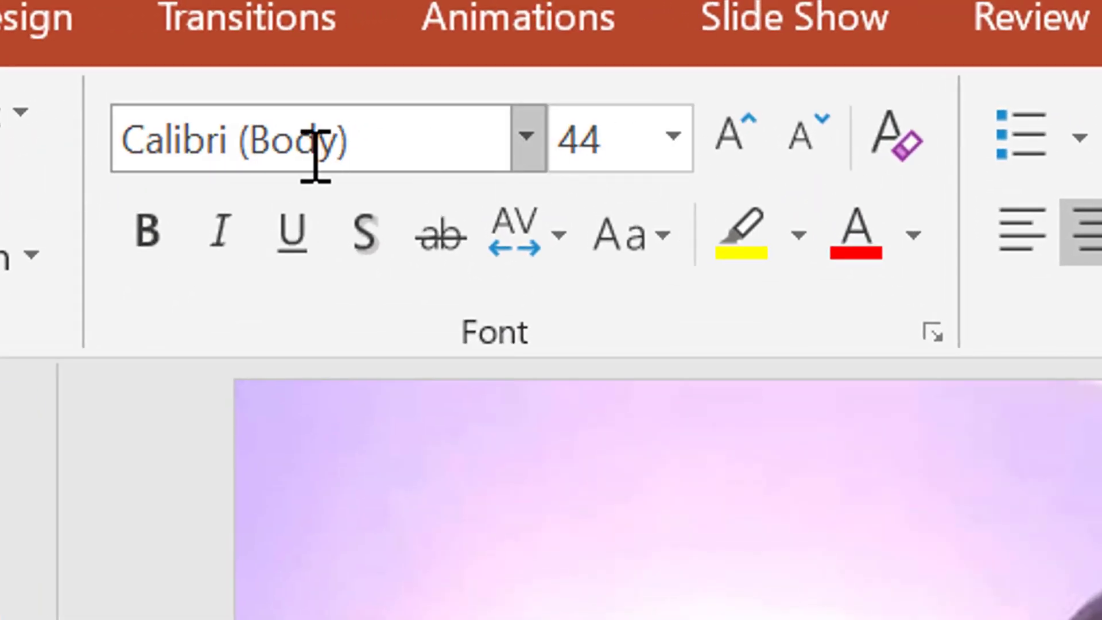
# Step: Set the callout text to Cooper Black at 40 pt
pyautogui.click(531, 150)
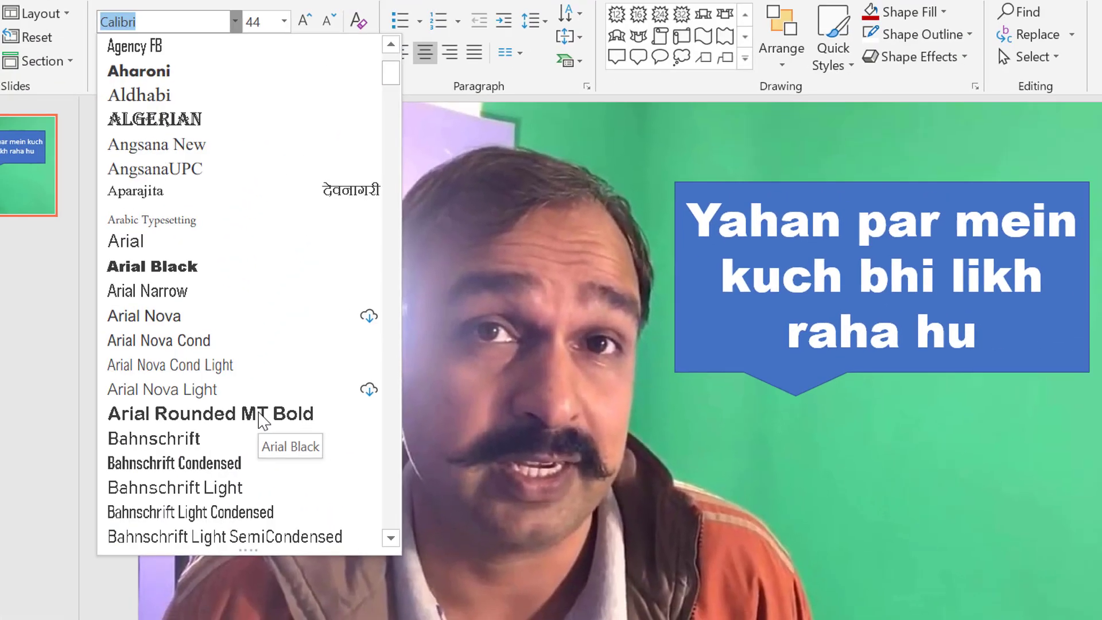
pyautogui.scroll(-3, 257, 421)
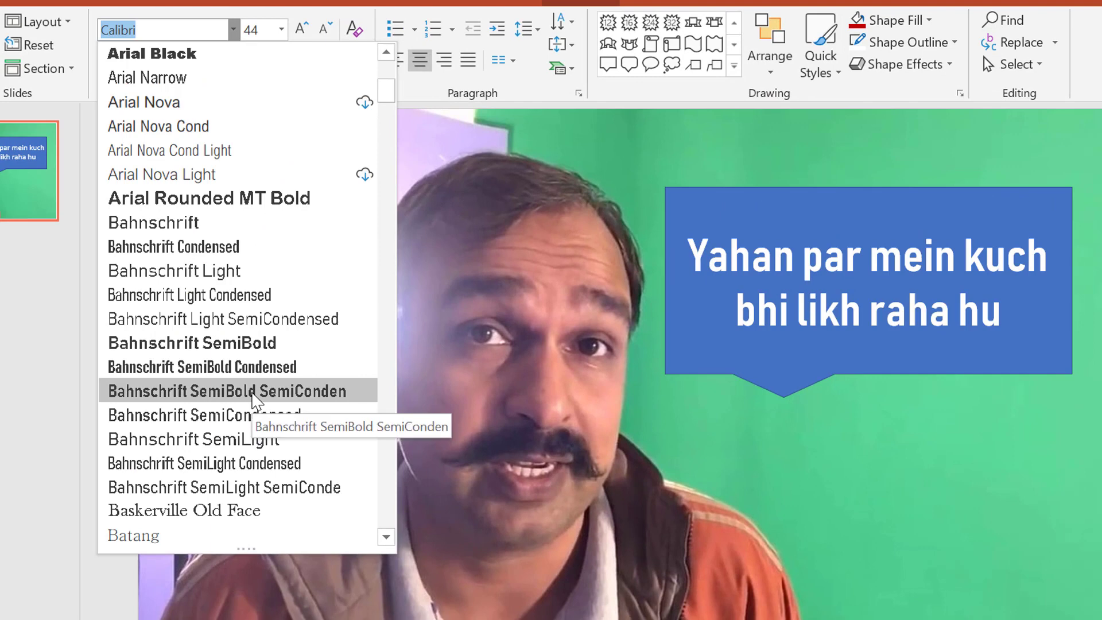
pyautogui.scroll(-5, 252, 402)
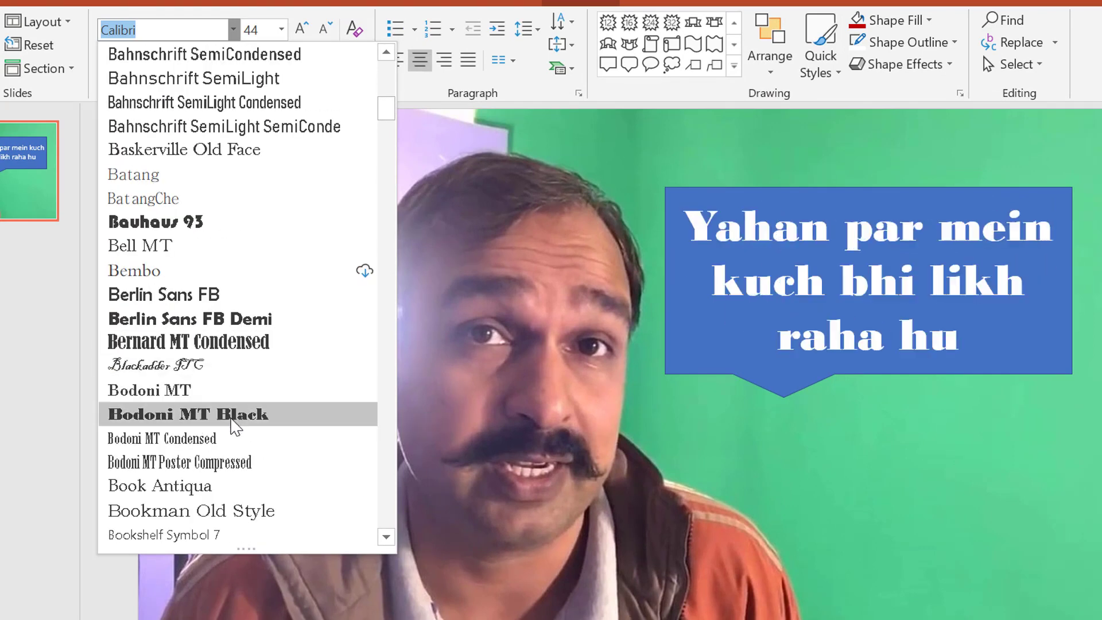
pyautogui.scroll(-10, 235, 428)
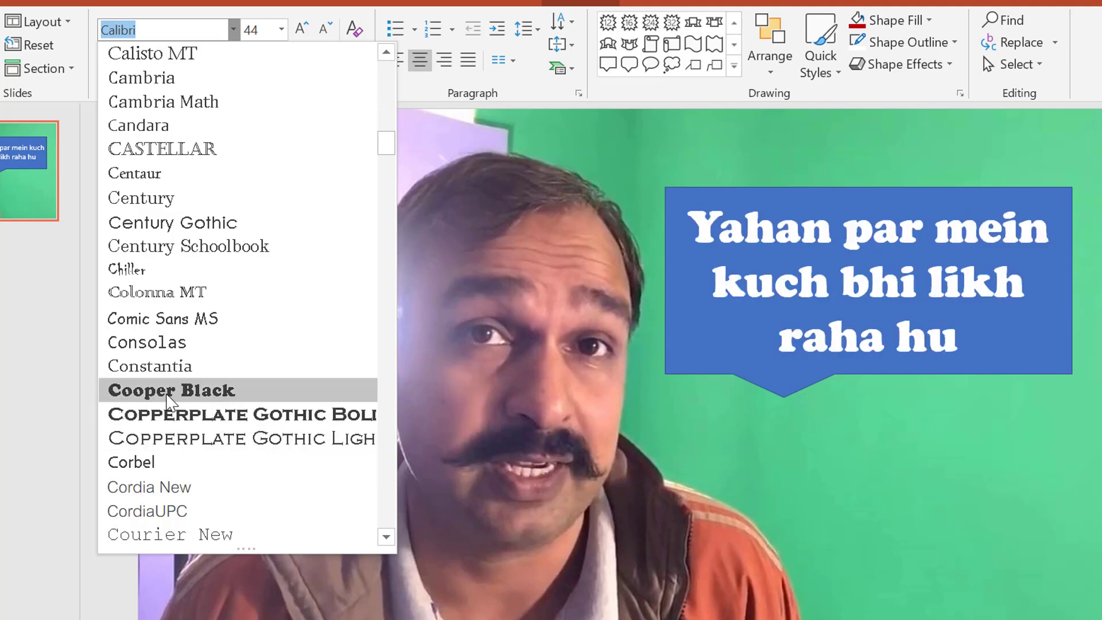
pyautogui.click(170, 392)
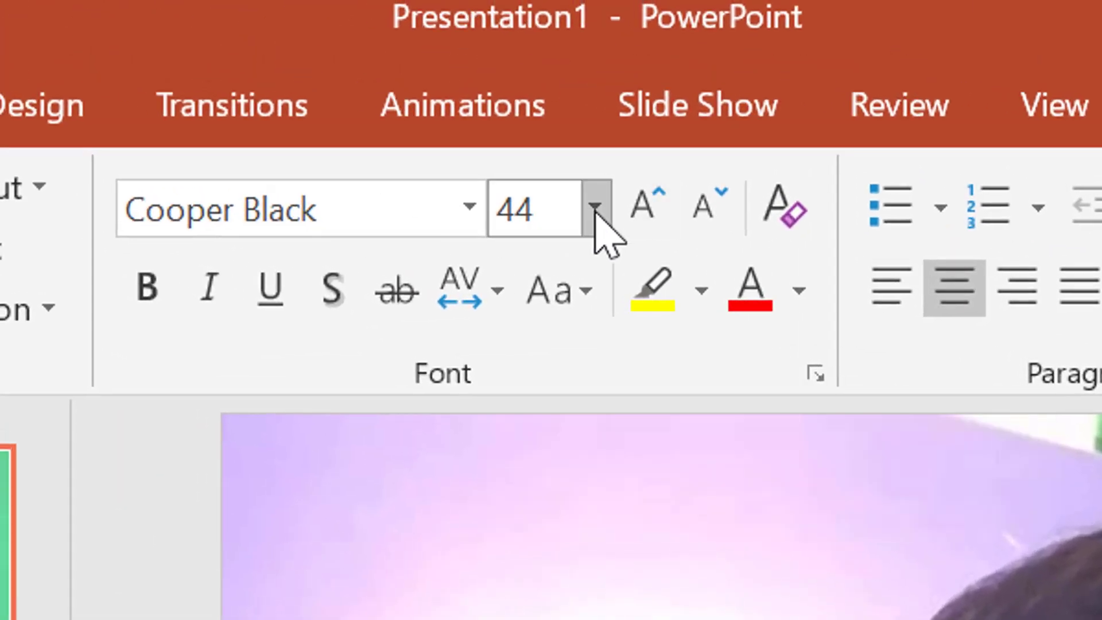
pyautogui.click(595, 206)
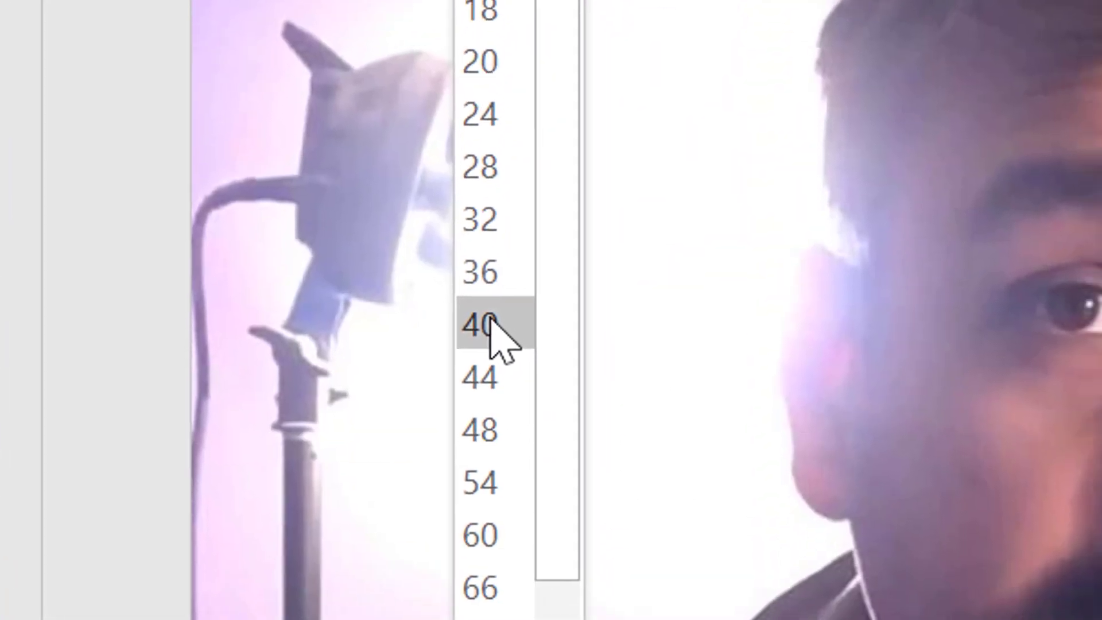
pyautogui.click(494, 330)
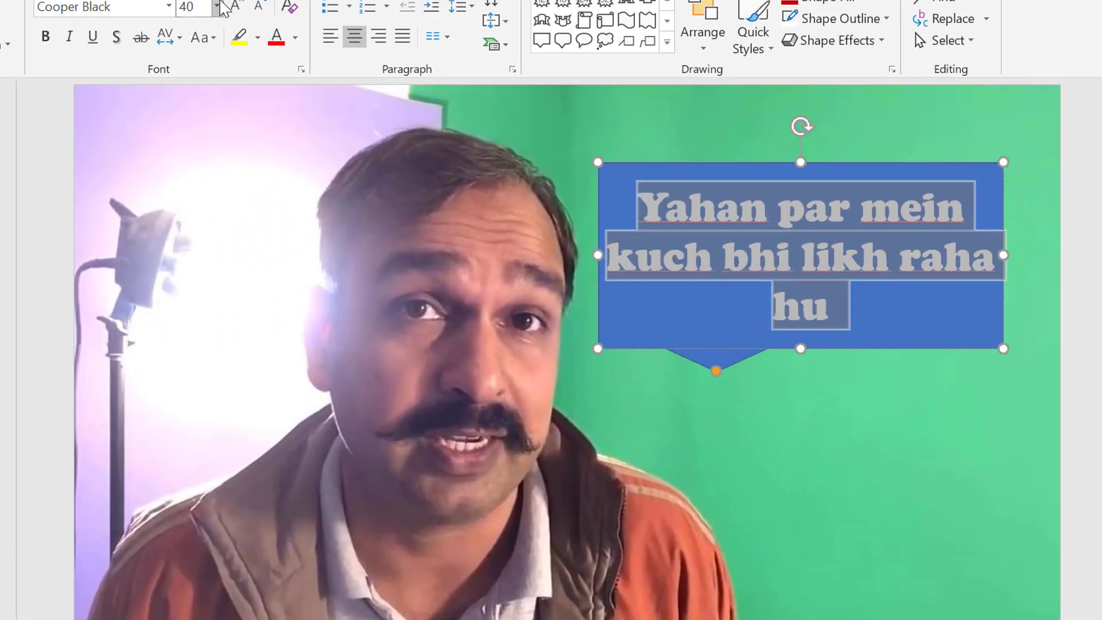
pyautogui.click(217, 7)
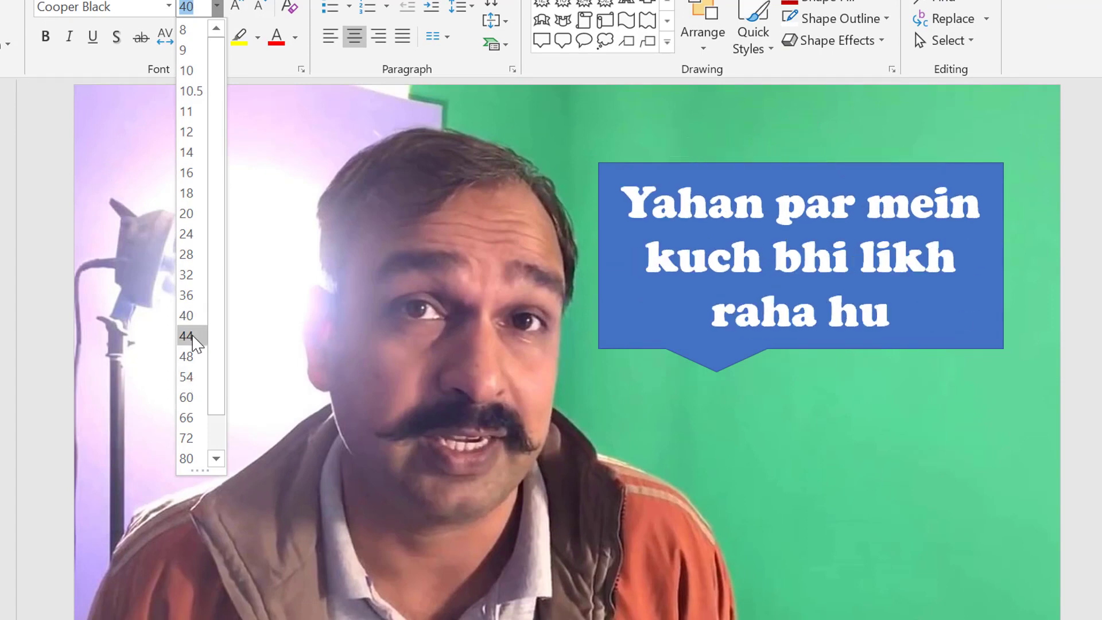
pyautogui.click(192, 315)
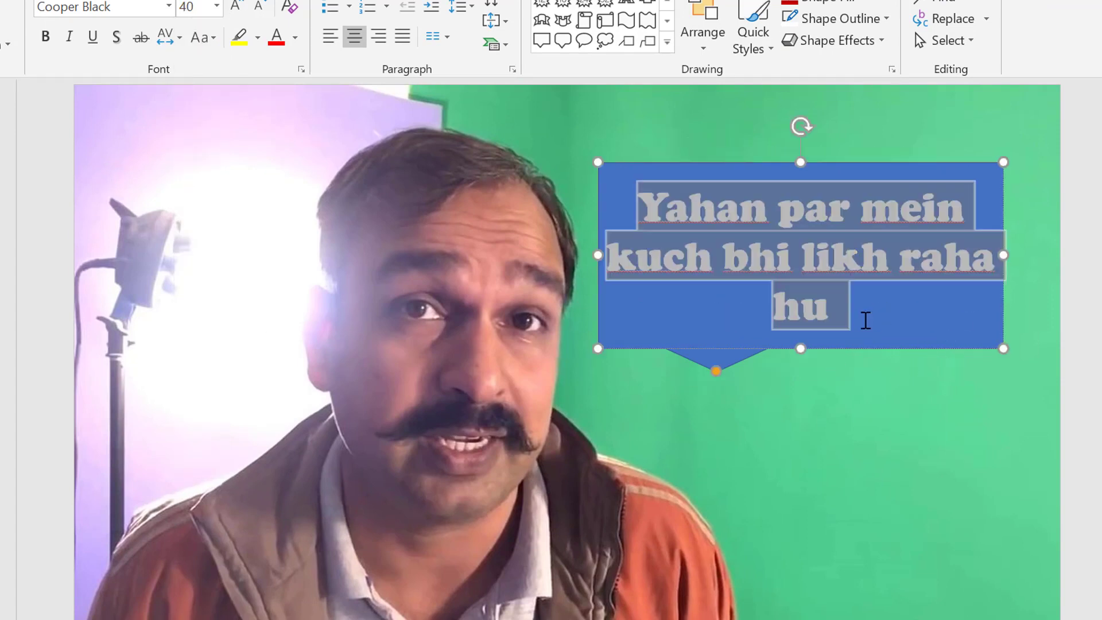
pyautogui.click(867, 280)
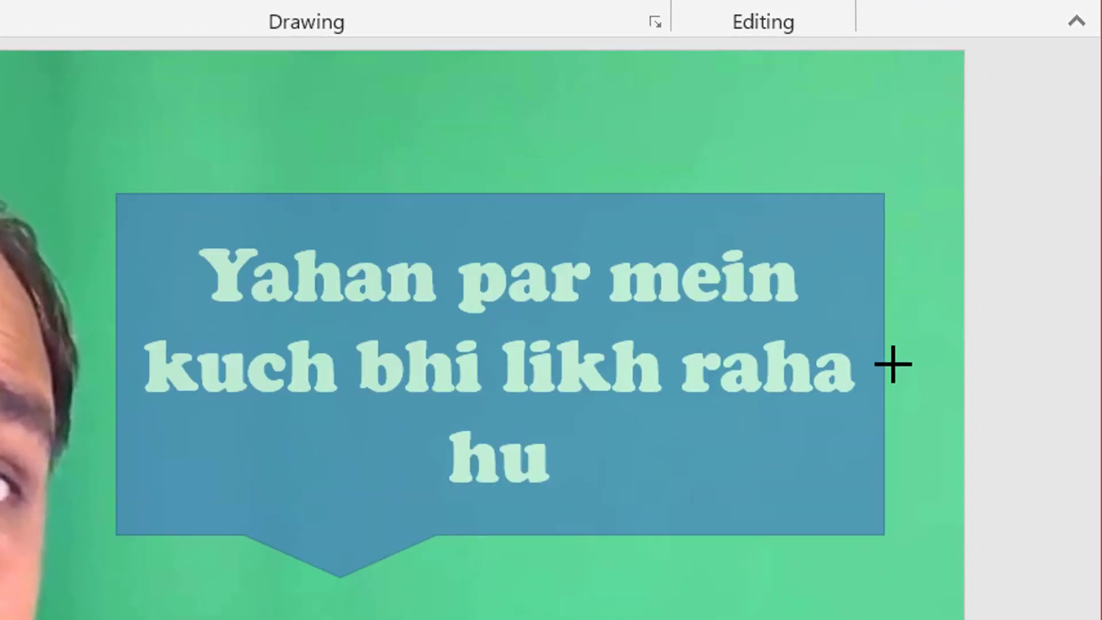
# Step: Narrow the callout to three text lines, move it up-right, and point its tail at the man
pyautogui.moveTo(893, 364); pyautogui.dragTo(959, 363)
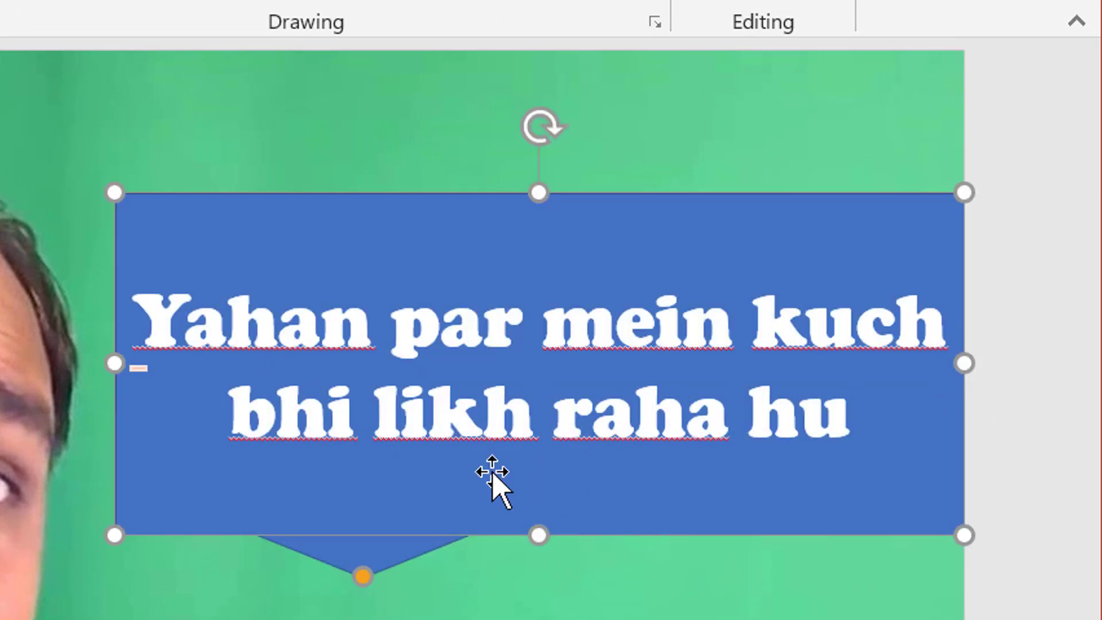
pyautogui.moveTo(965, 363); pyautogui.dragTo(725, 374)
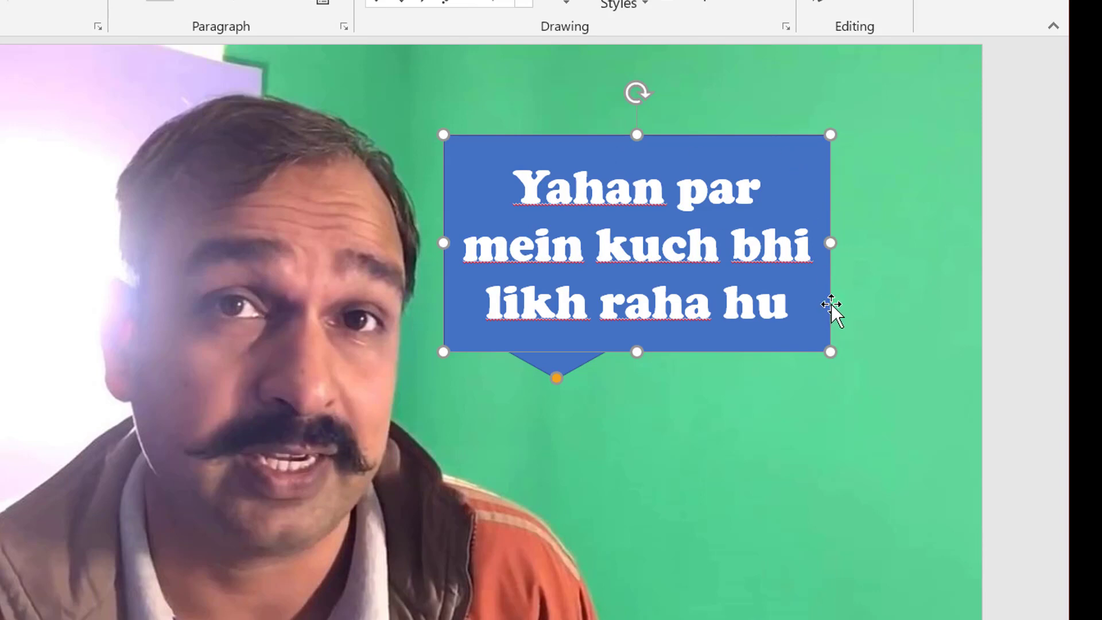
pyautogui.moveTo(831, 303); pyautogui.dragTo(917, 270)
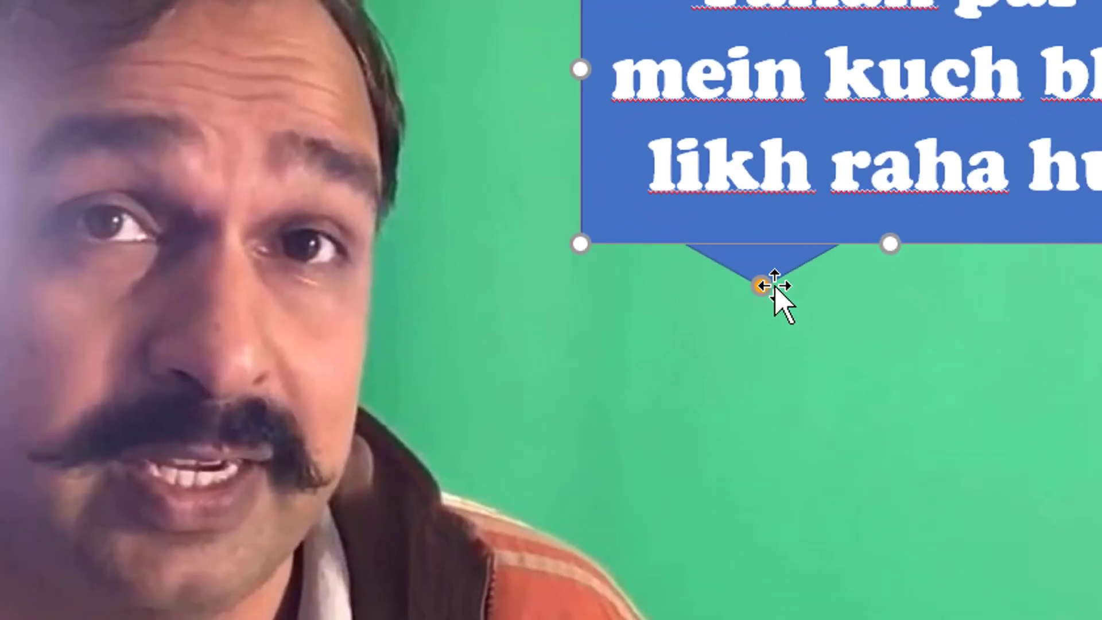
pyautogui.moveTo(761, 286); pyautogui.dragTo(495, 345)
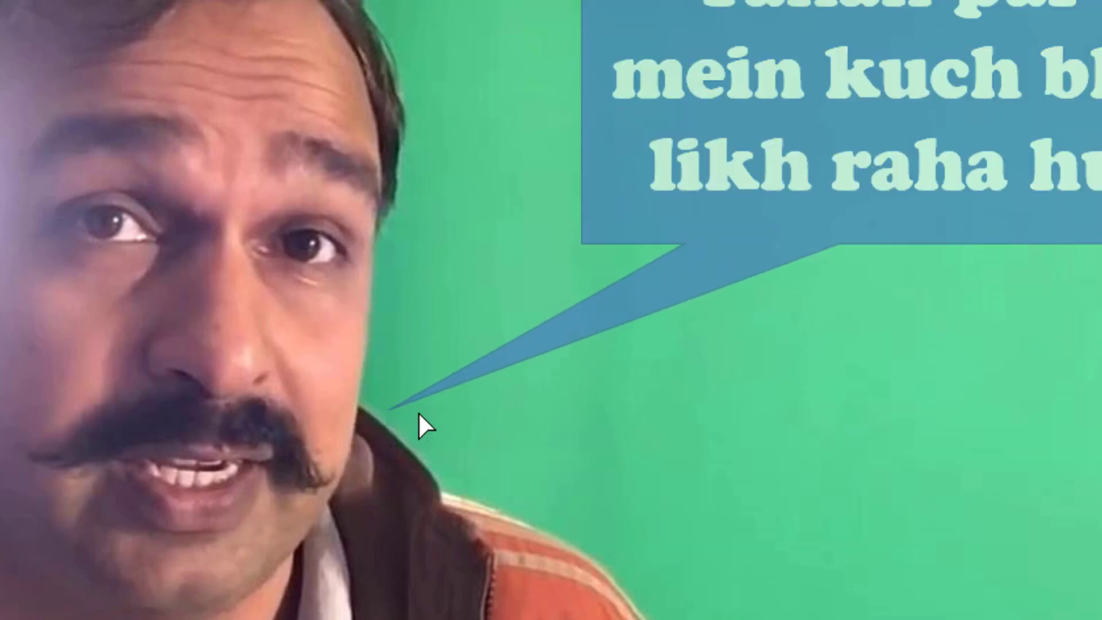
pyautogui.moveTo(496, 347); pyautogui.dragTo(469, 409)
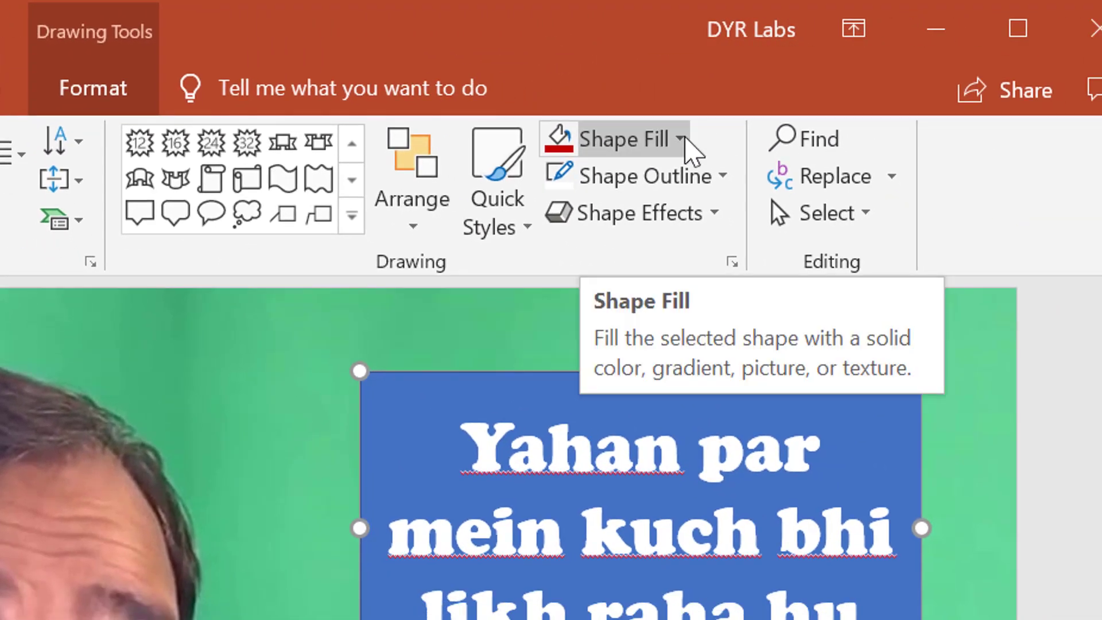
# Step: Fill the callout with Orange, Accent 2, Darker 25%
pyautogui.click(678, 139)
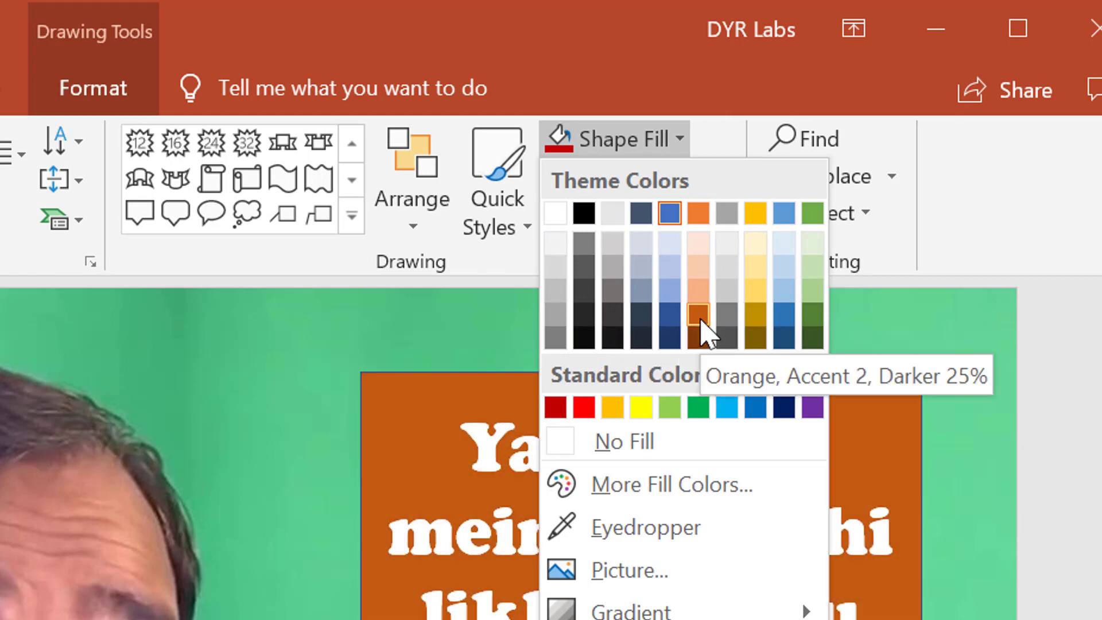
pyautogui.click(700, 319)
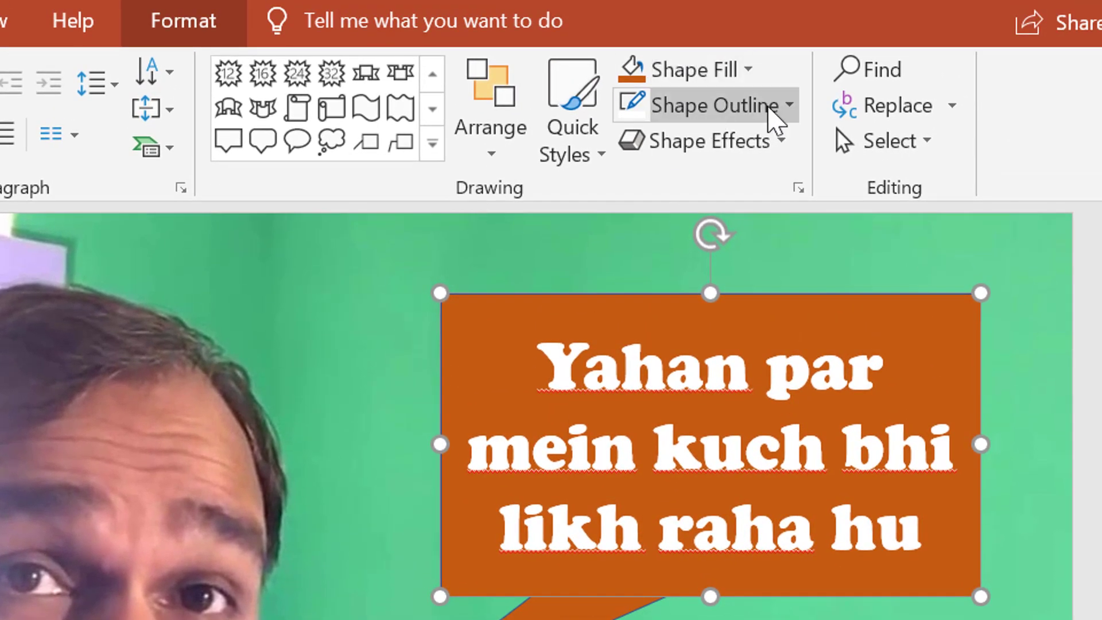
# Step: Give the callout a 6 pt outline in Light Gray, Background 2, Darker 75%
pyautogui.click(769, 118)
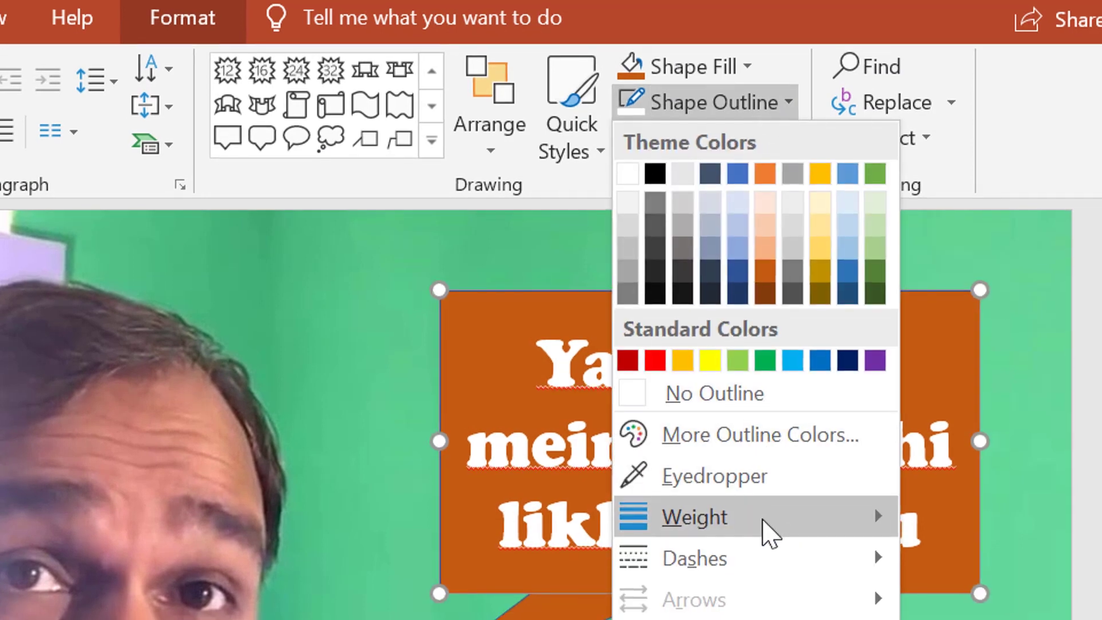
pyautogui.moveTo(603, 176)
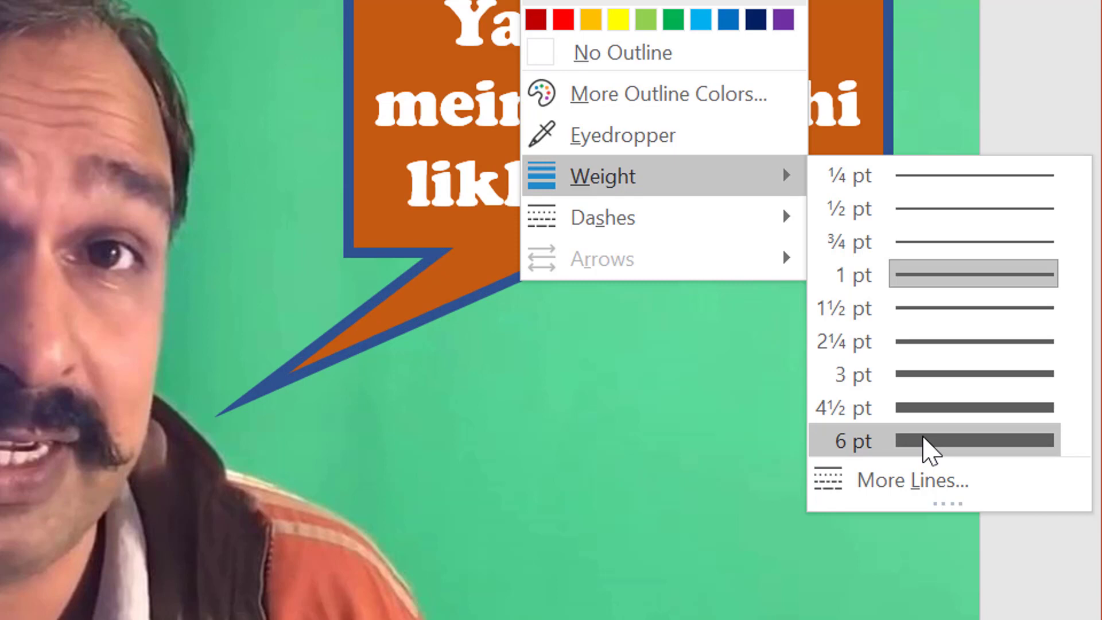
pyautogui.click(927, 442)
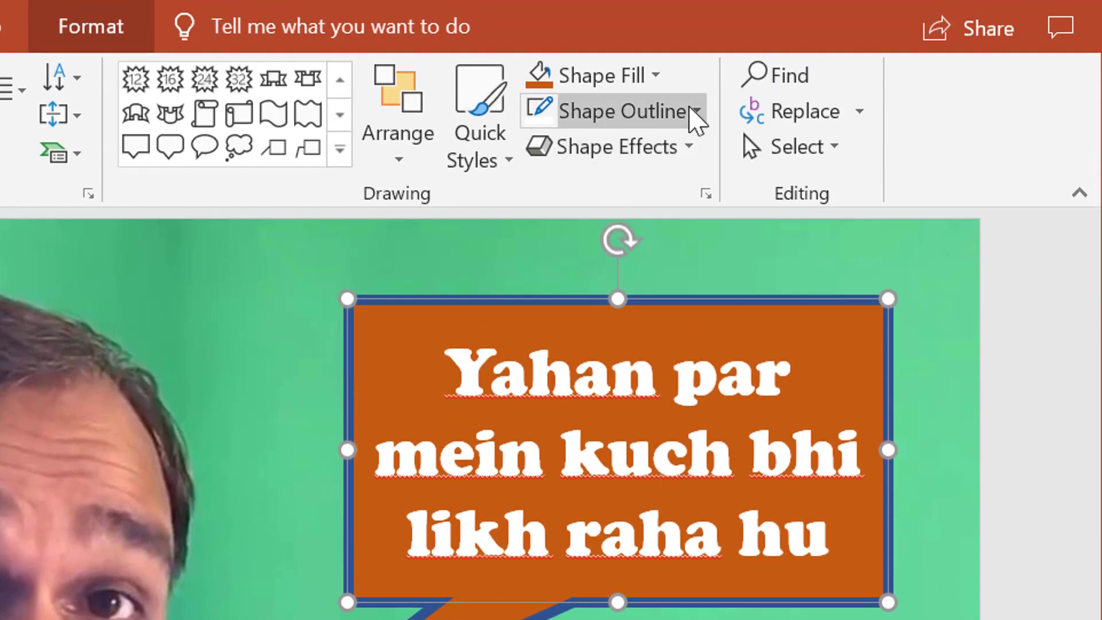
pyautogui.click(692, 111)
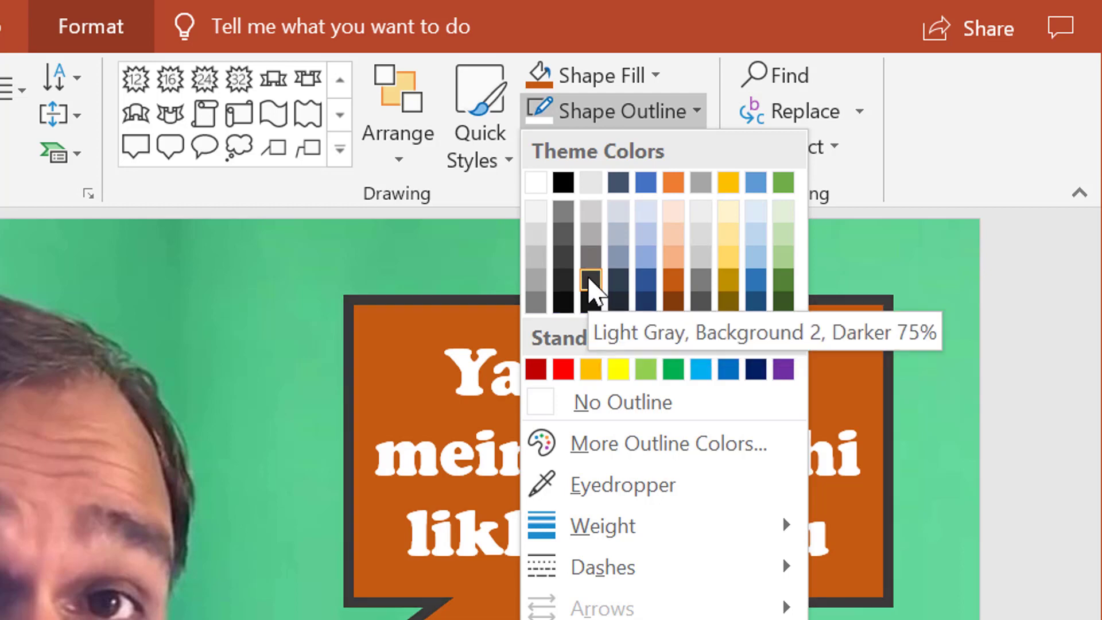
pyautogui.click(591, 281)
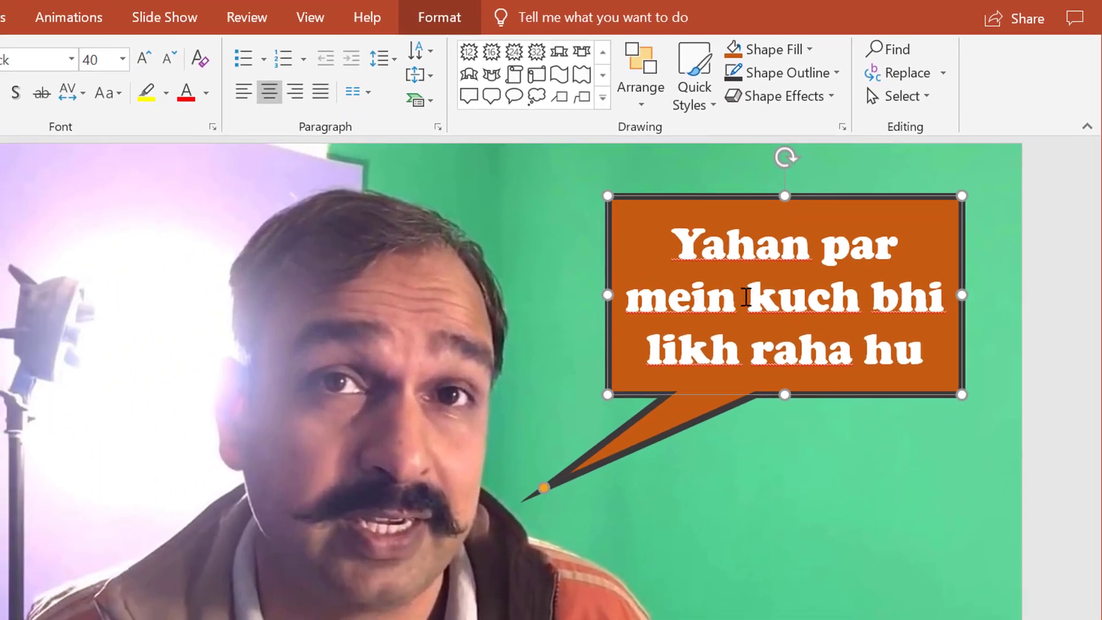
pyautogui.click(703, 250)
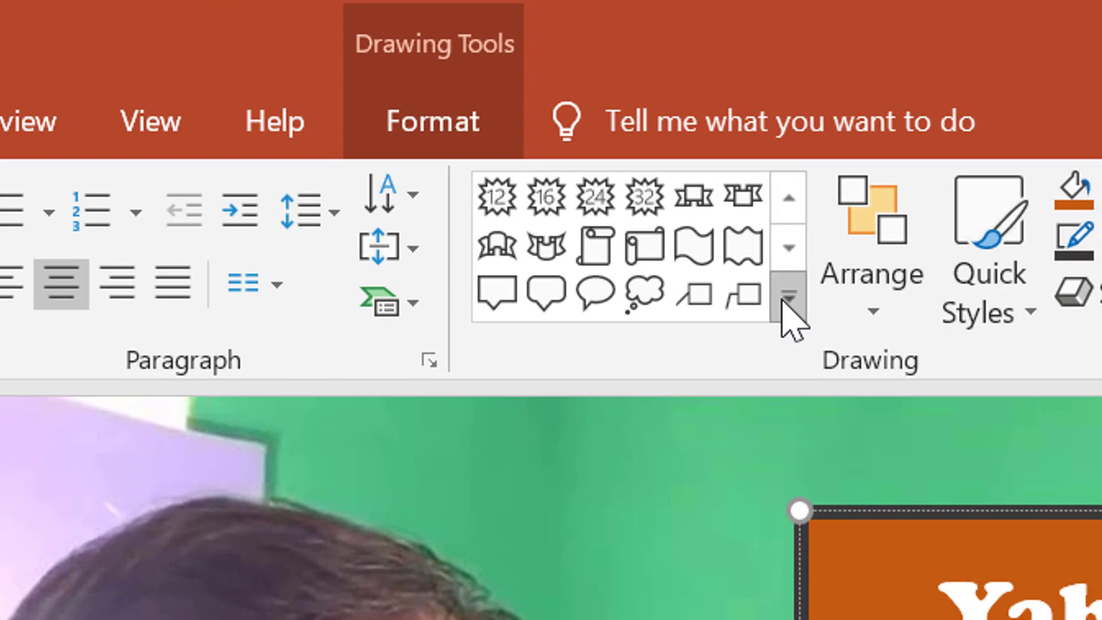
# Step: Draw a Ribbon: Tilted Down banner across the man's chest reading 'This is a banner'
pyautogui.click(782, 300)
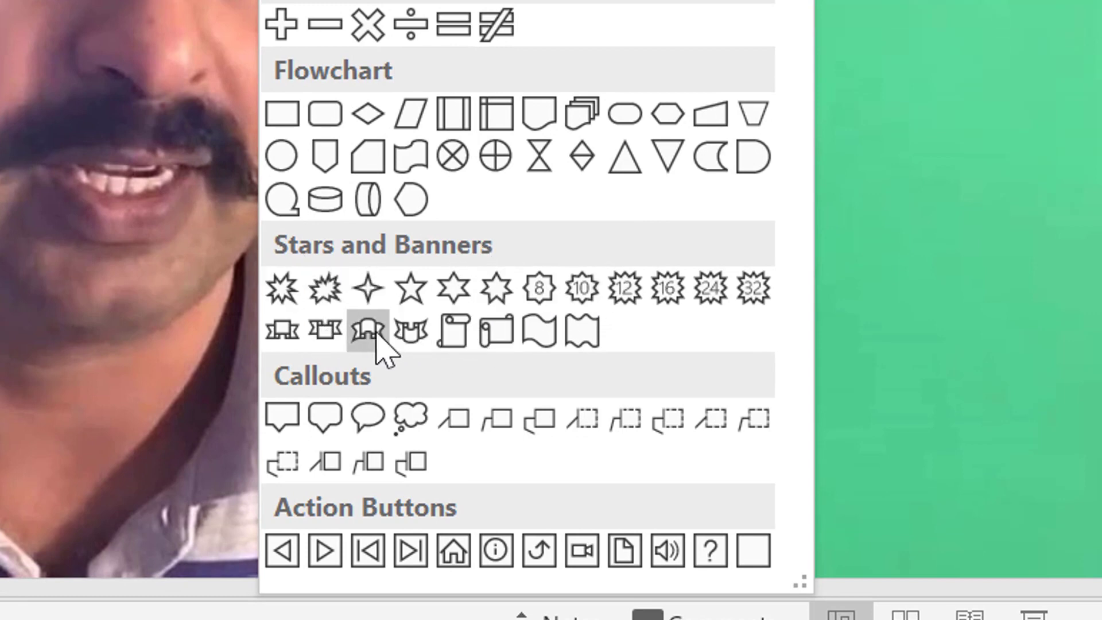
pyautogui.click(325, 330)
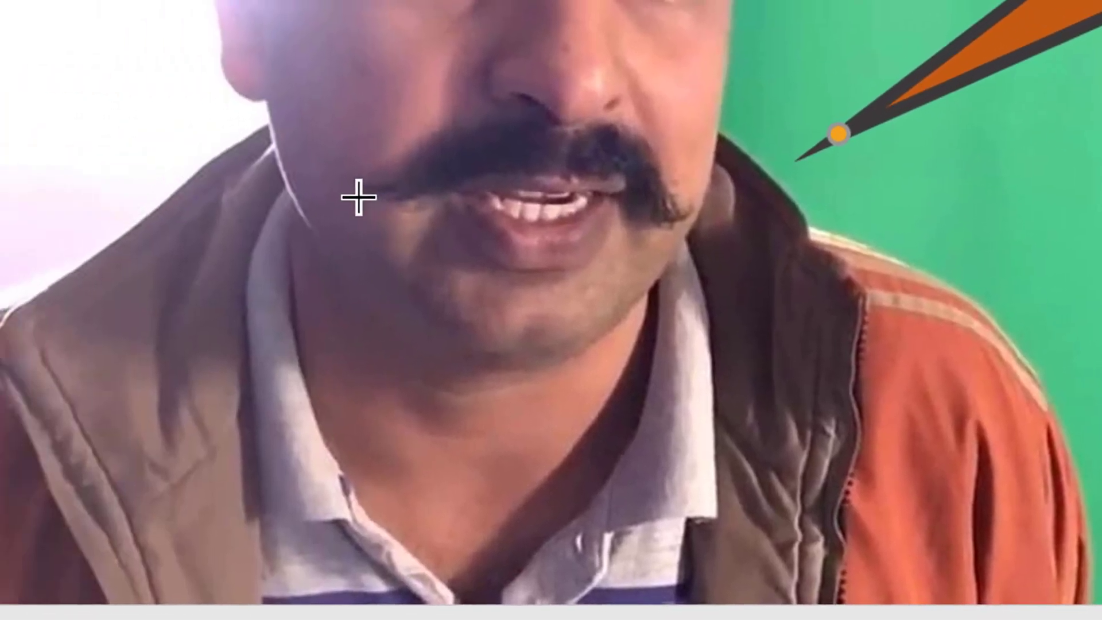
pyautogui.moveTo(195, 269)
pyautogui.mouseDown()
pyautogui.moveTo(883, 422)
pyautogui.moveTo(1097, 486)
pyautogui.mouseUp()
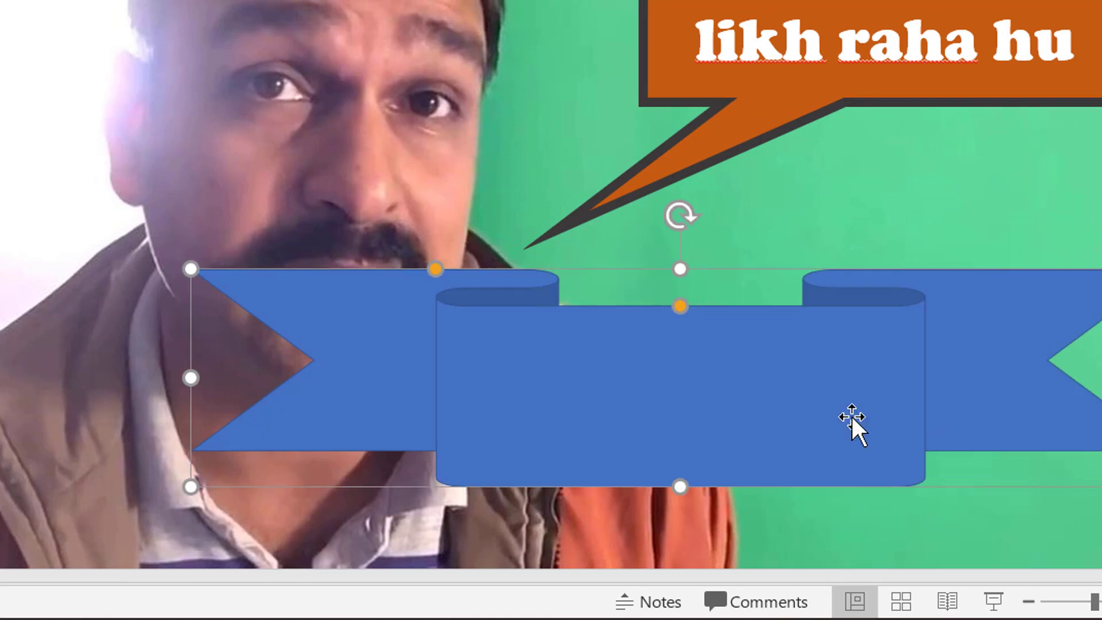
pyautogui.write('This is a  banner')
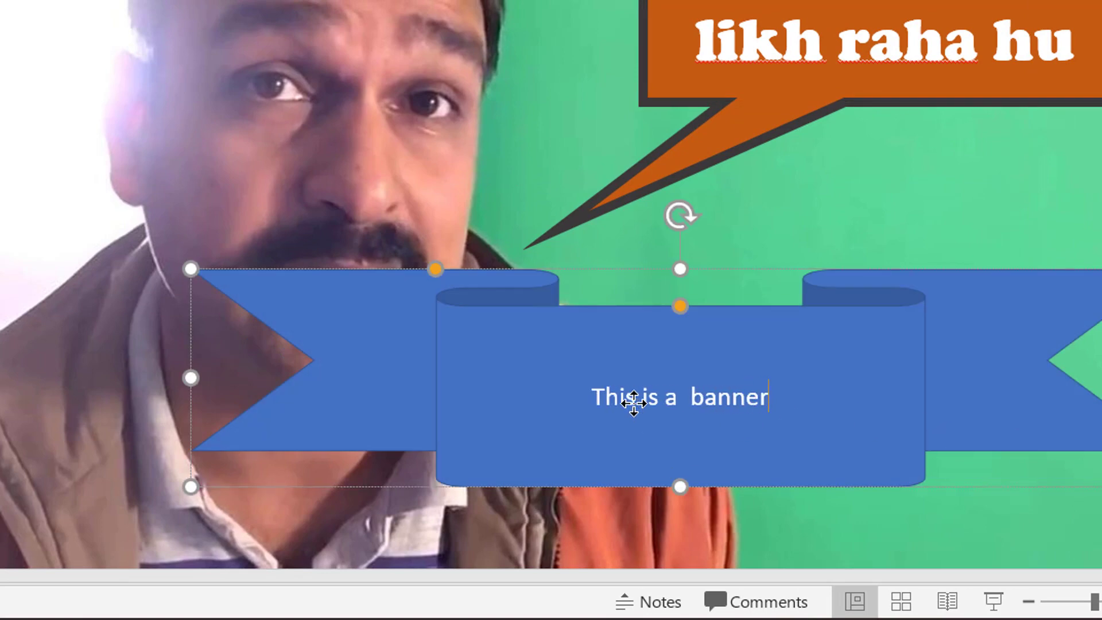
# Step: Enlarge all the banner text to size 40
pyautogui.hotkey('ctrl', 'a')
pyautogui.hotkey('ctrl', 'shift', '.')
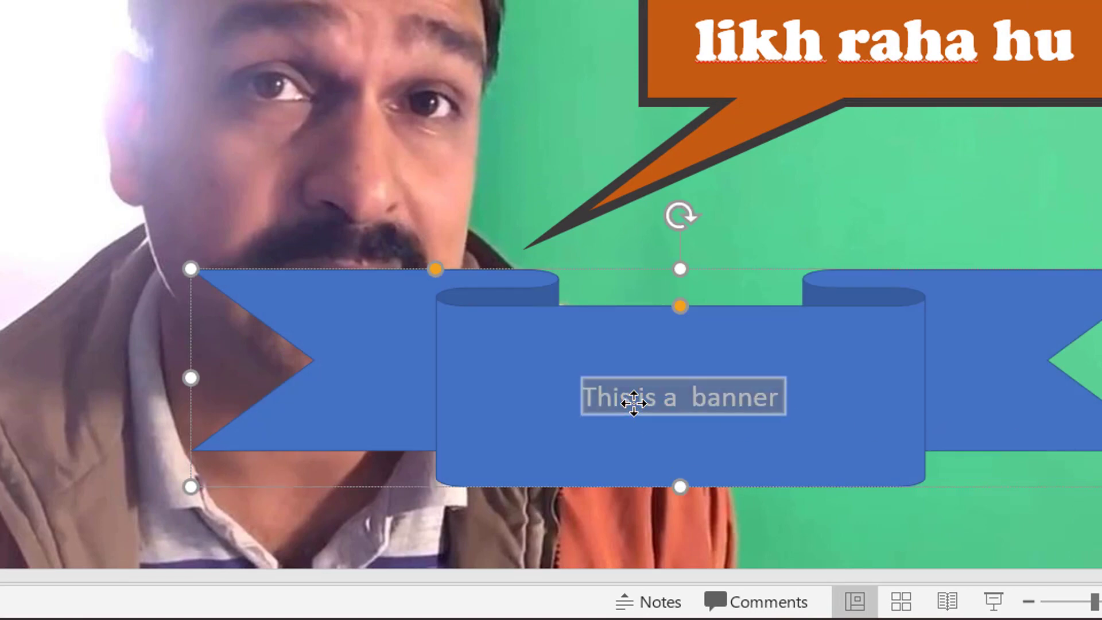
pyautogui.hotkey('ctrl', 'shift', '.')
pyautogui.hotkey('ctrl', 'shift', '.')
pyautogui.hotkey('ctrl', 'shift', '.')
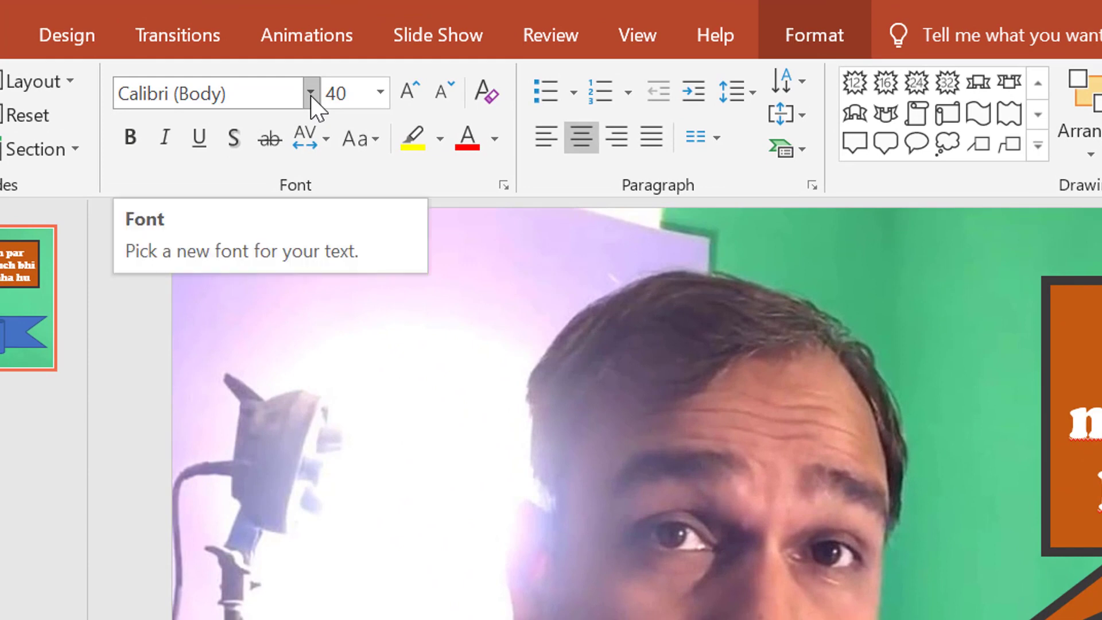
# Step: Set the banner text to the Algerian font at size 48
pyautogui.click(311, 94)
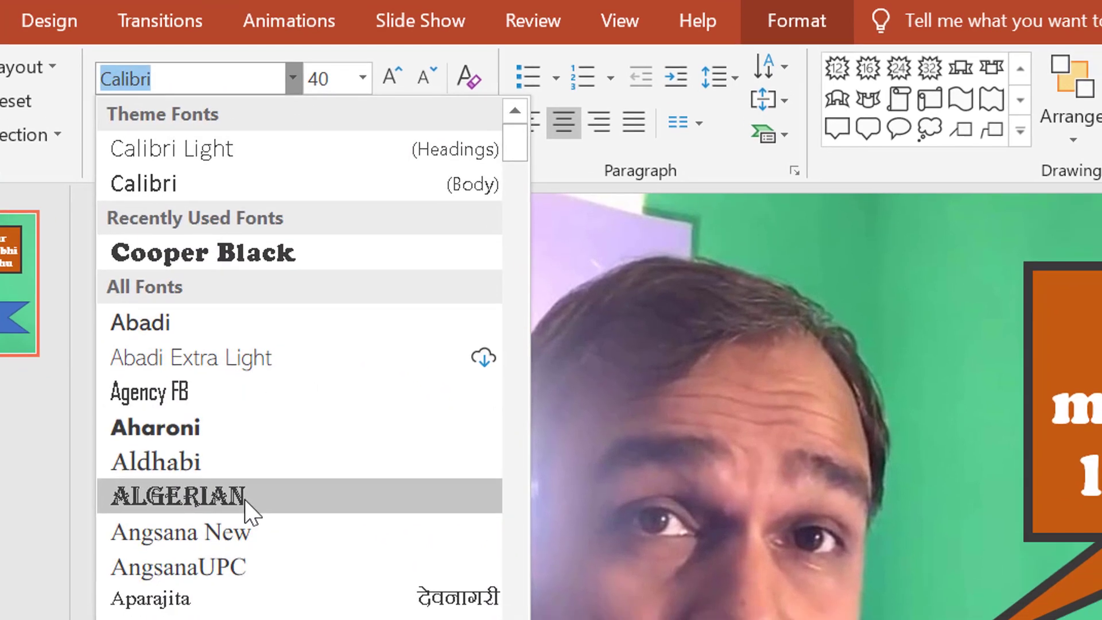
pyautogui.click(247, 508)
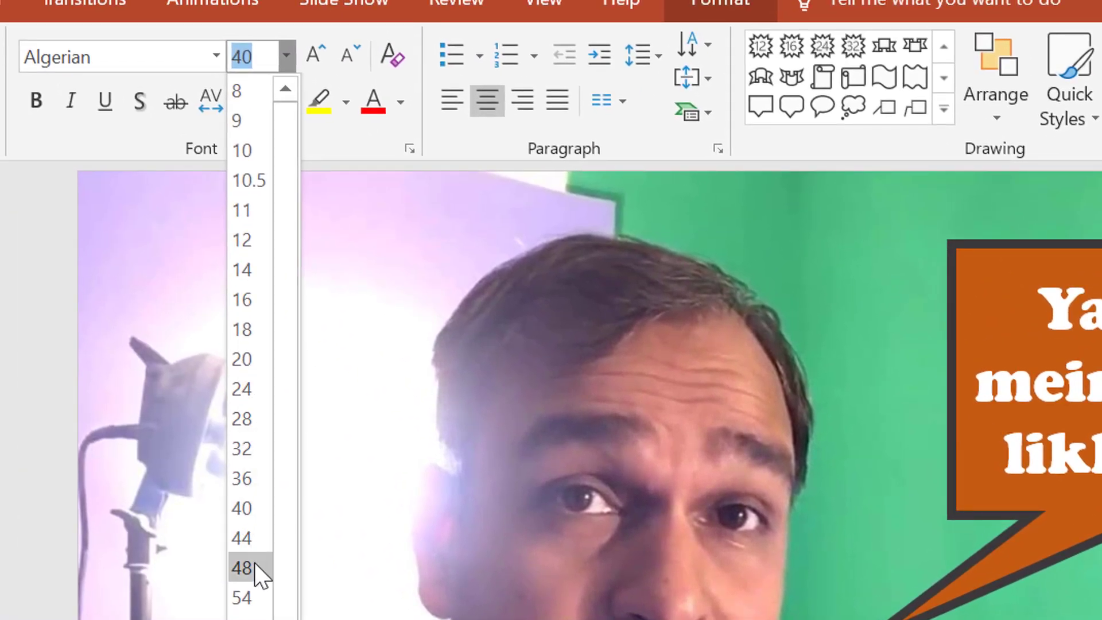
pyautogui.click(241, 568)
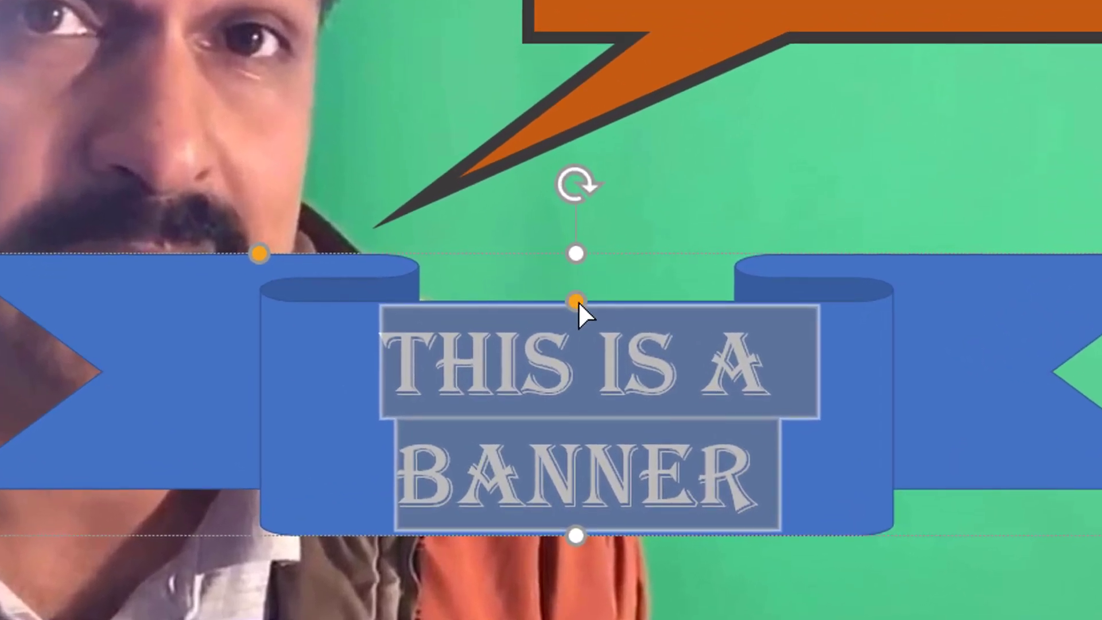
pyautogui.click(578, 301)
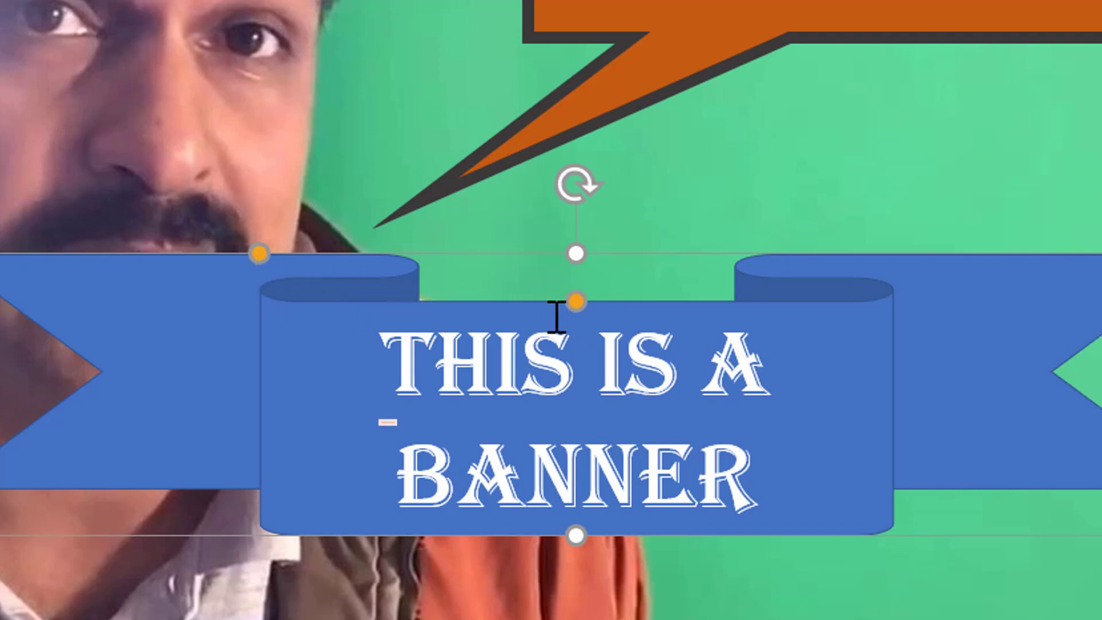
# Step: Widen the banner's centre panel, shorten its height, and lower the centre panel's curl
pyautogui.moveTo(257, 253)
pyautogui.mouseDown()
pyautogui.moveTo(133, 277)
pyautogui.moveTo(250, 284)
pyautogui.moveTo(85, 308)
pyautogui.moveTo(343, 294)
pyautogui.moveTo(280, 294)
pyautogui.moveTo(272, 254)
pyautogui.moveTo(190, 276)
pyautogui.moveTo(114, 272)
pyautogui.mouseUp()
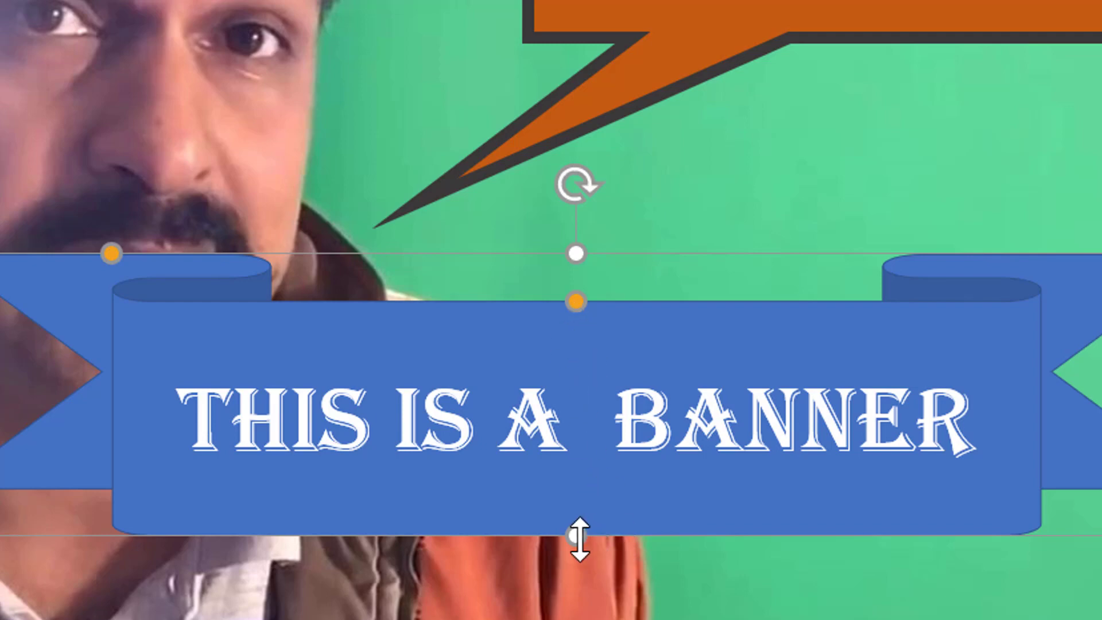
pyautogui.moveTo(576, 535); pyautogui.dragTo(575, 470)
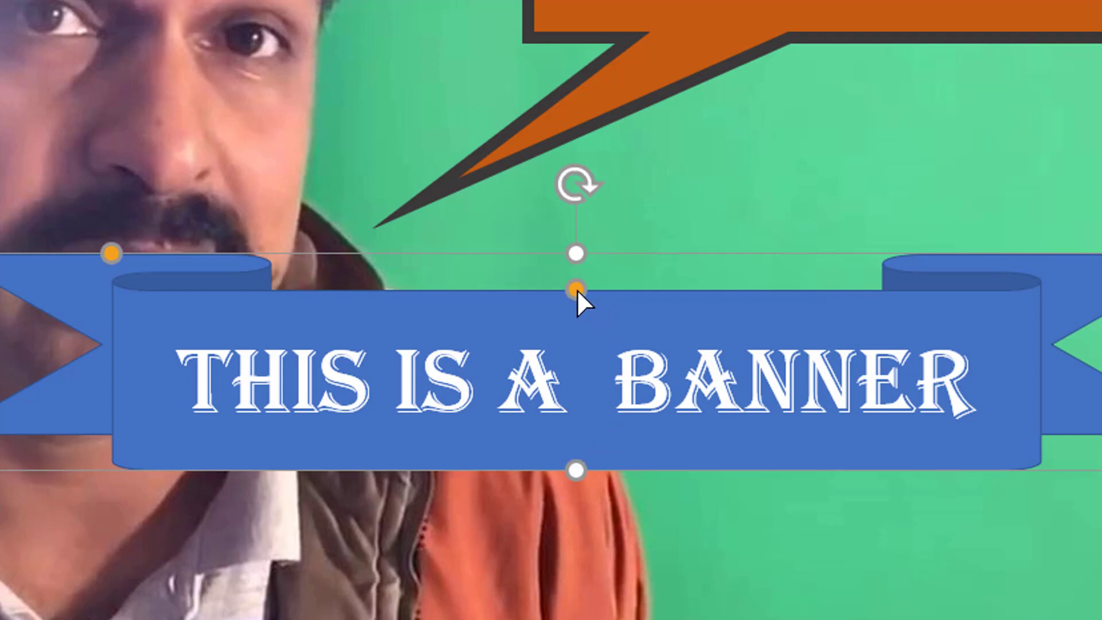
pyautogui.moveTo(577, 289)
pyautogui.mouseDown()
pyautogui.moveTo(572, 299)
pyautogui.moveTo(573, 229)
pyautogui.moveTo(611, 327)
pyautogui.moveTo(619, 308)
pyautogui.moveTo(619, 360)
pyautogui.moveTo(611, 316)
pyautogui.mouseUp()
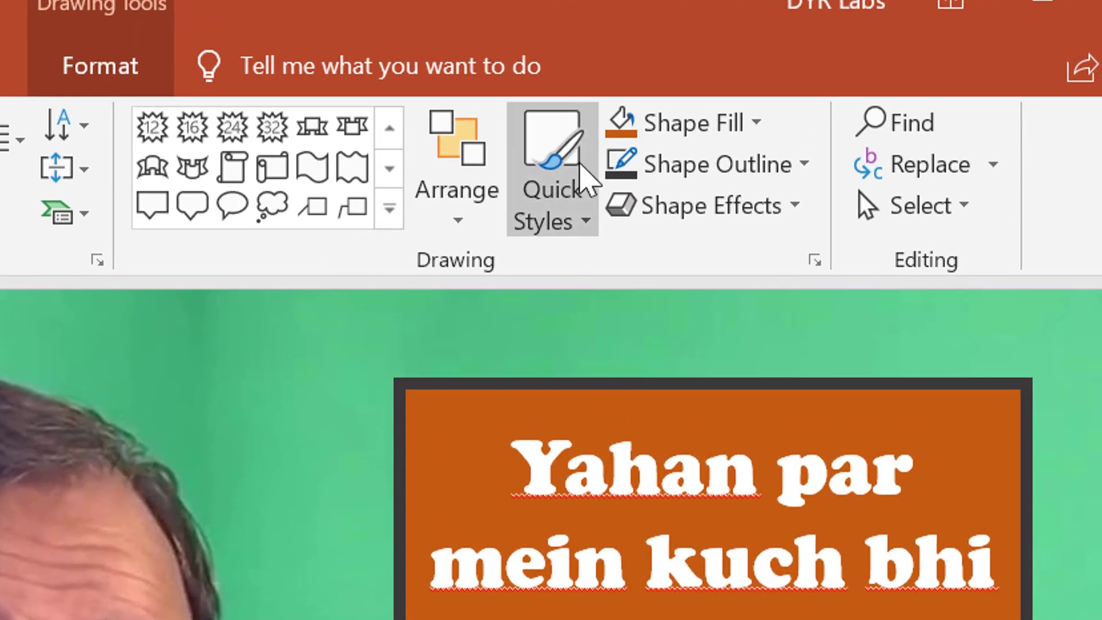
# Step: Fill the banner dark red with a 6 pt dark outline and move it lower-left across the man's chest
pyautogui.click(737, 123)
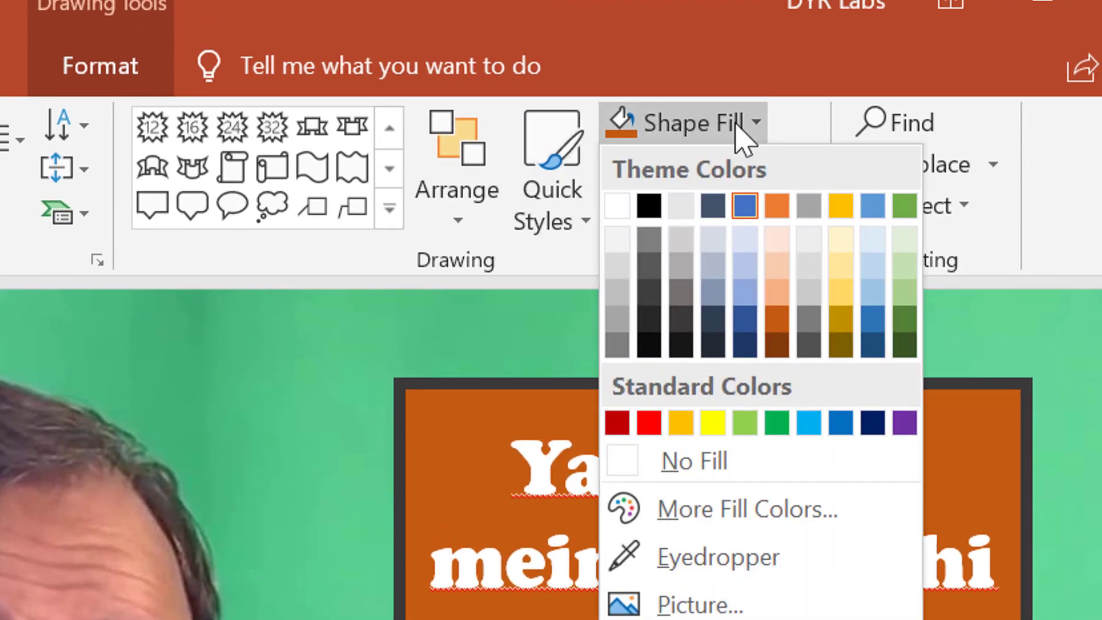
pyautogui.click(617, 424)
pyautogui.click(763, 166)
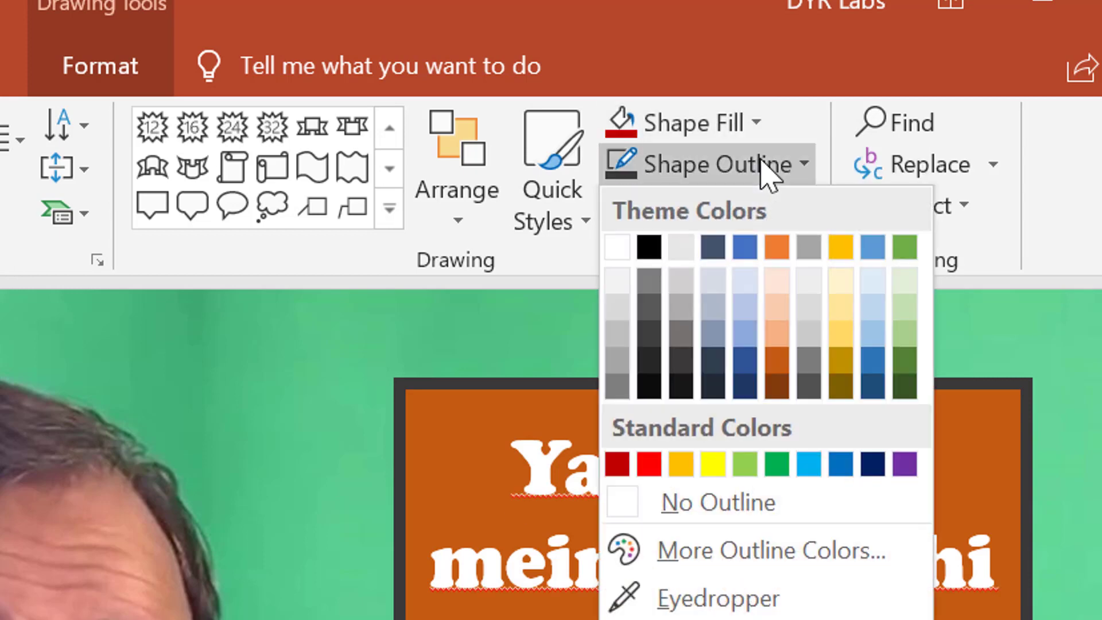
pyautogui.moveTo(603, 343)
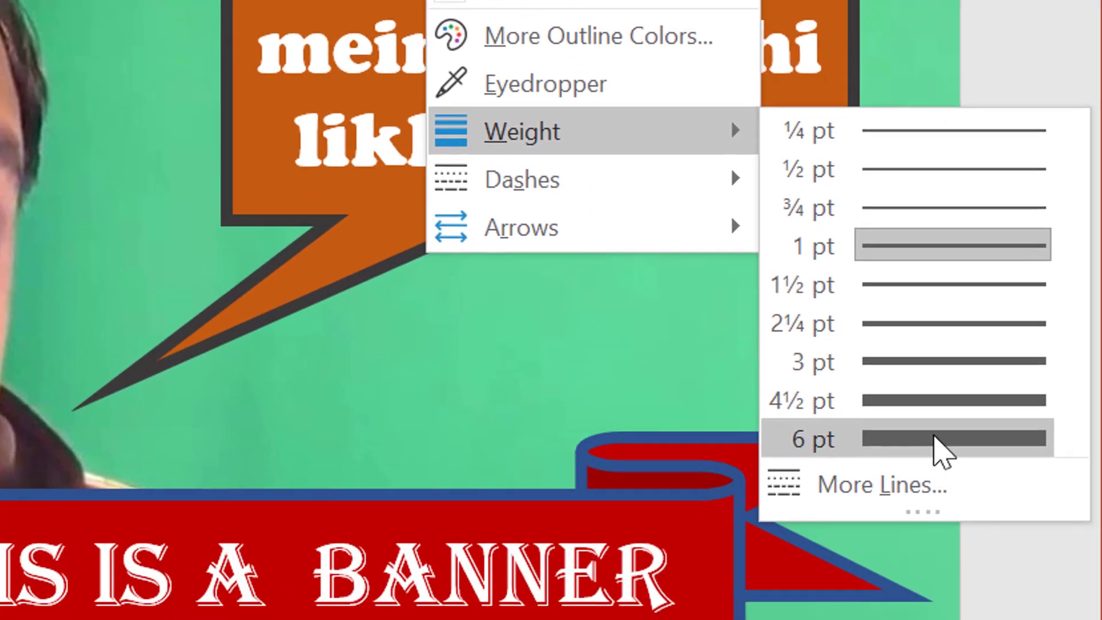
pyautogui.click(941, 451)
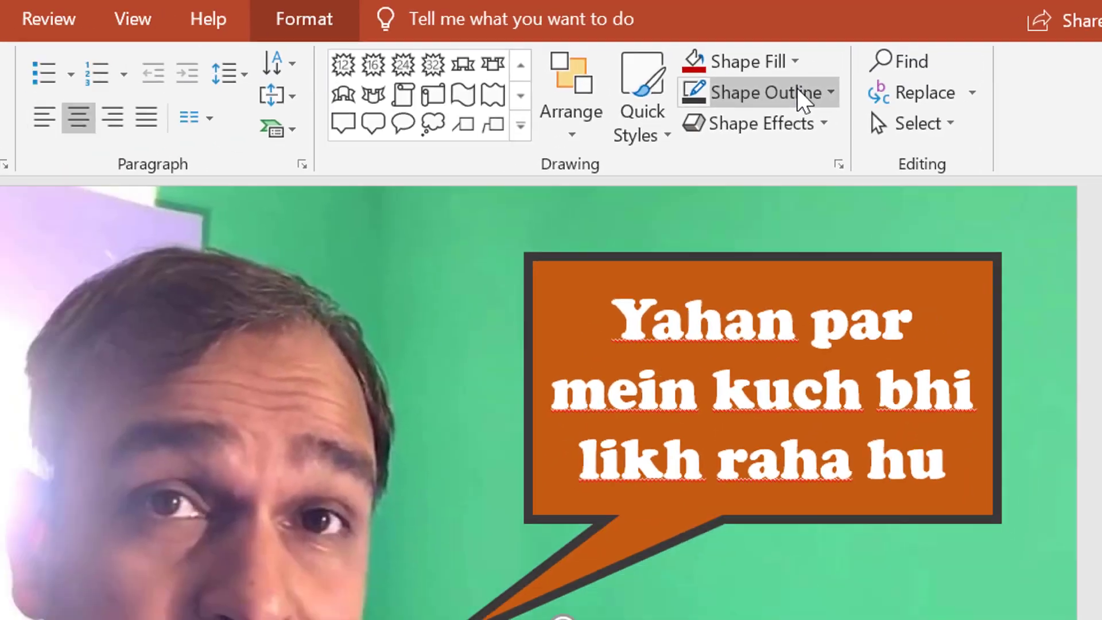
pyautogui.click(798, 92)
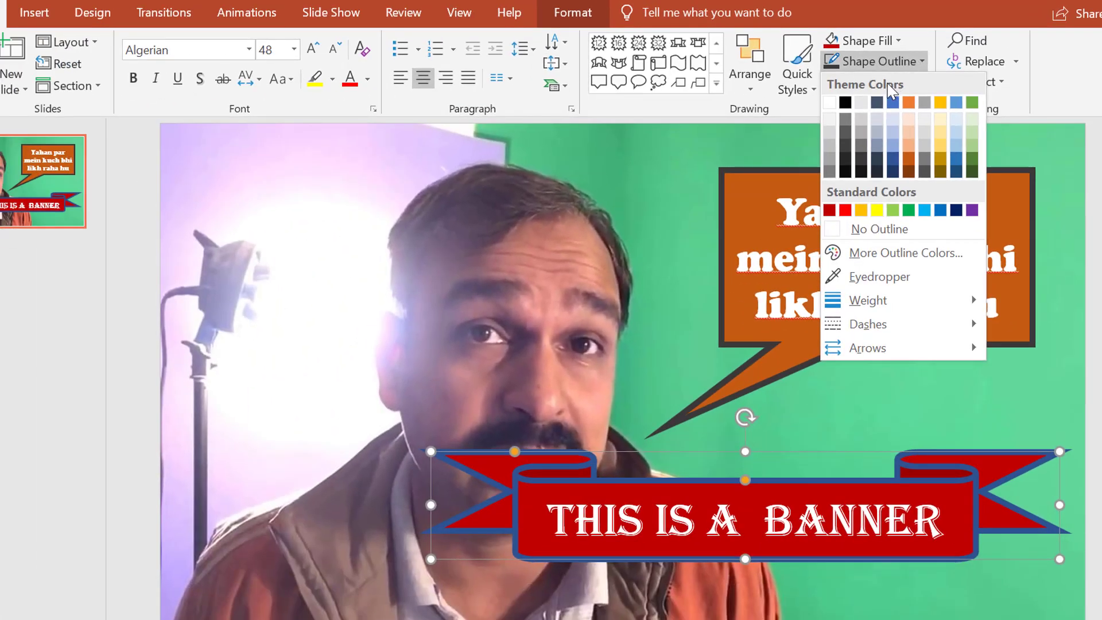
pyautogui.click(846, 161)
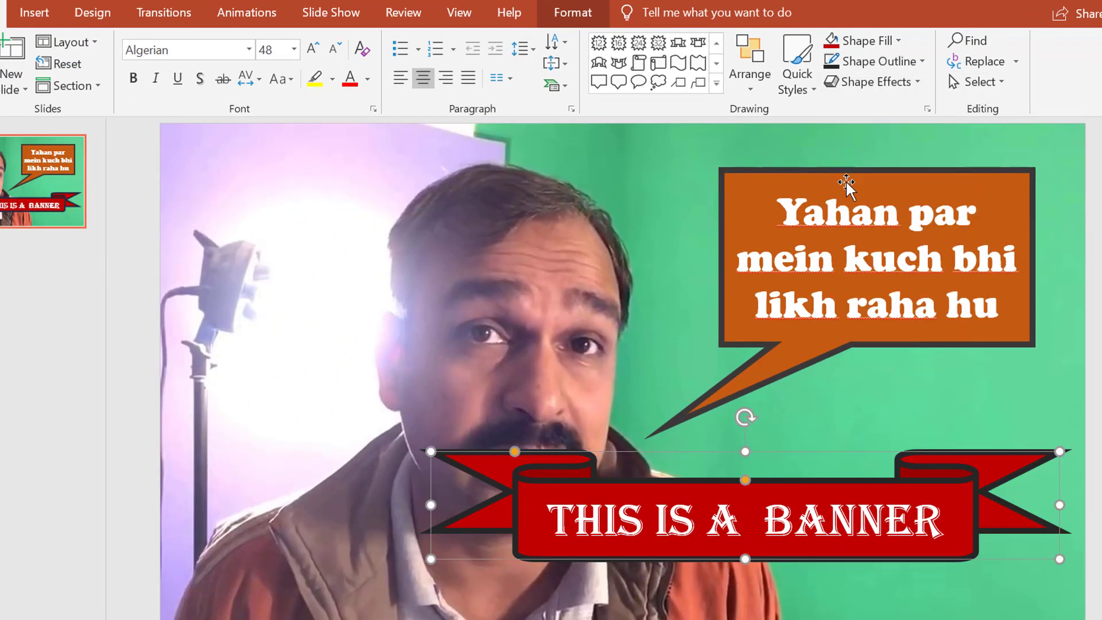
pyautogui.moveTo(868, 479)
pyautogui.mouseDown()
pyautogui.moveTo(635, 528)
pyautogui.moveTo(647, 504)
pyautogui.mouseUp()
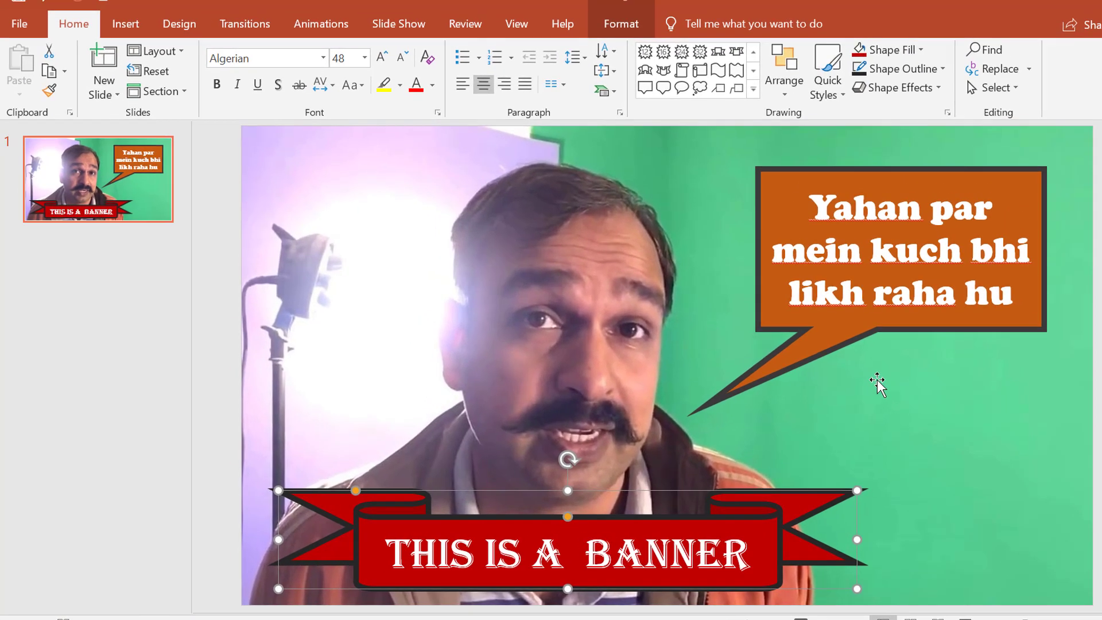
# Step: Select the background photo, then open the File backstage at its Info page
pyautogui.click(856, 391)
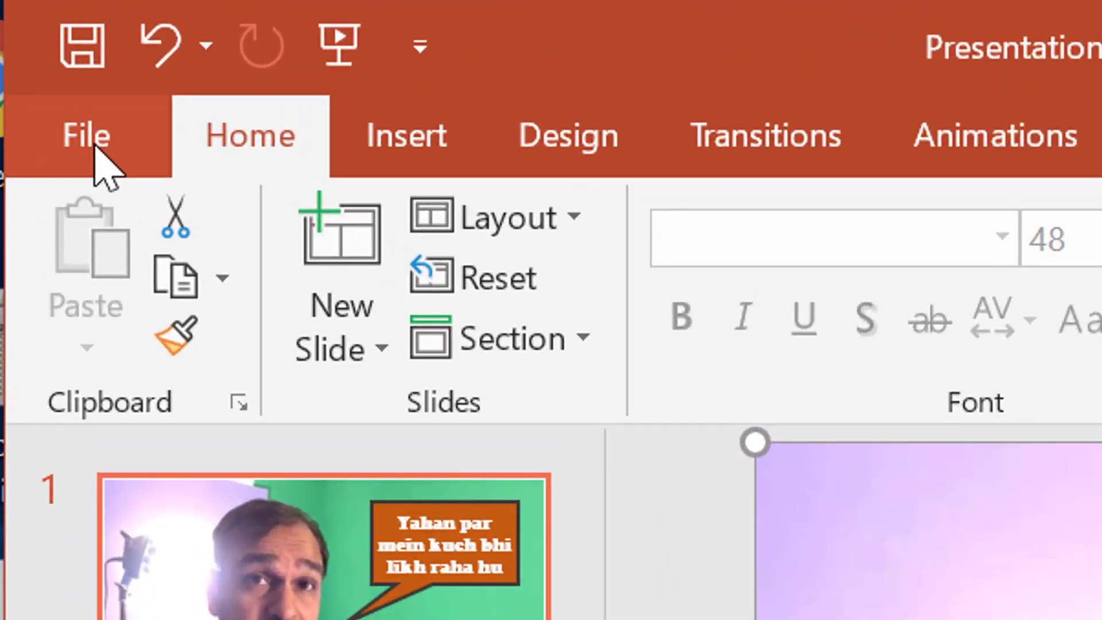
pyautogui.click(92, 143)
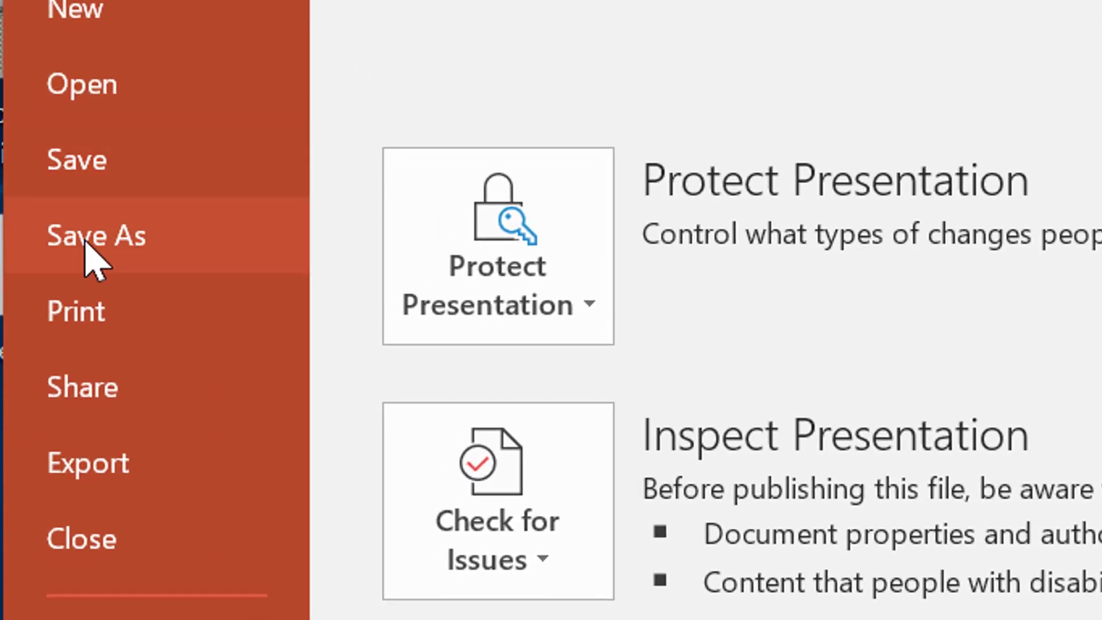
# Step: In Save As, name the file 'thumbnail' and set the type to JPEG File Interchange Format (*.jpg)
pyautogui.click(86, 238)
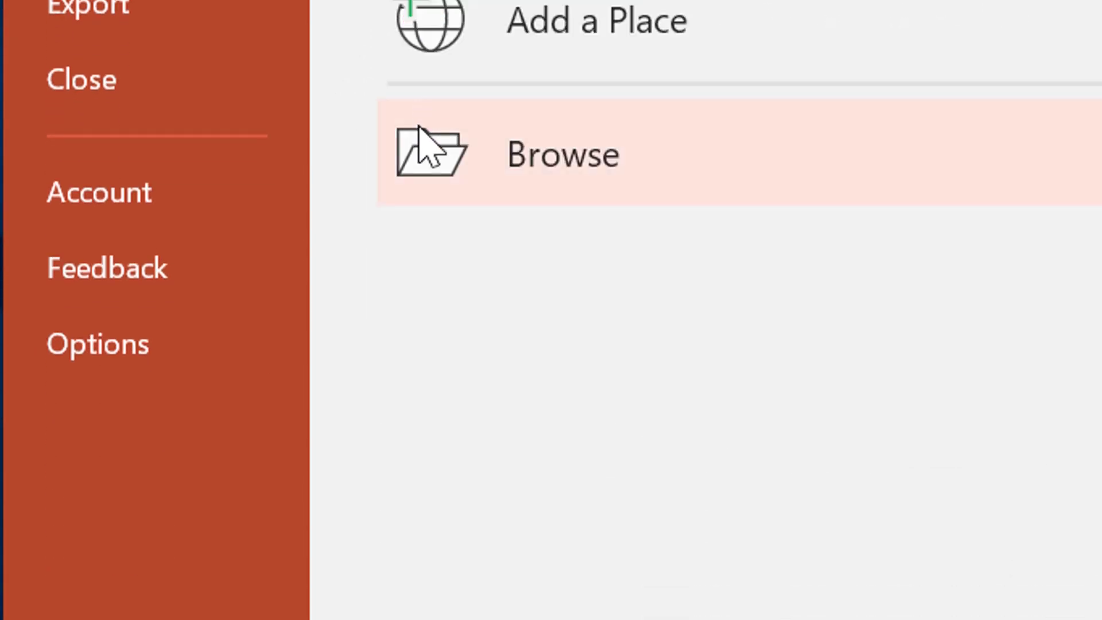
pyautogui.click(453, 164)
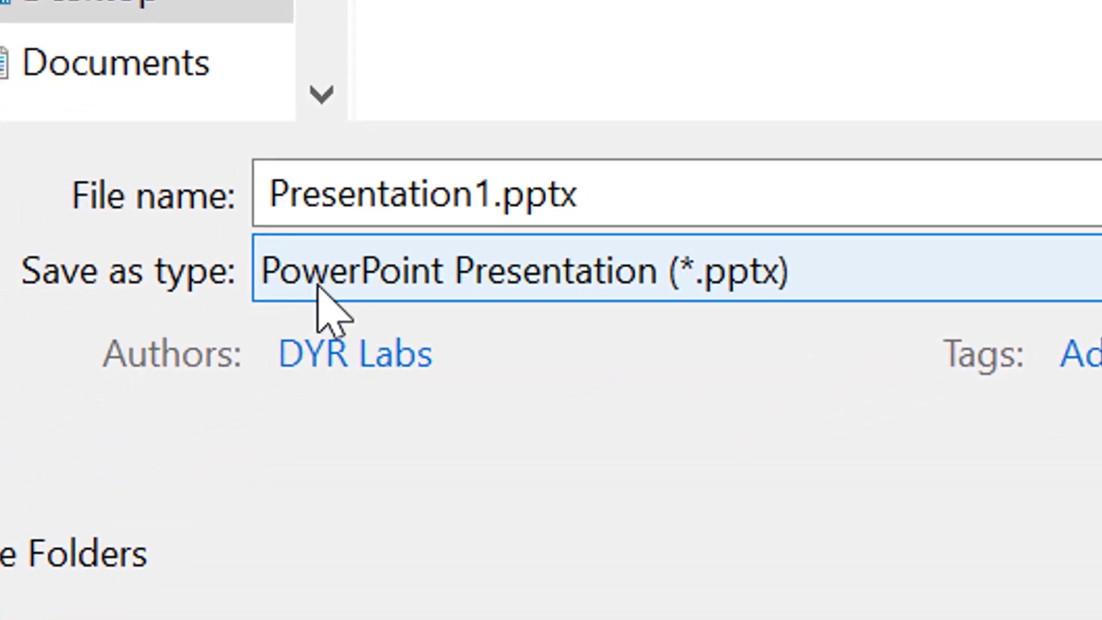
pyautogui.doubleClick(513, 193)
pyautogui.write('thuma')
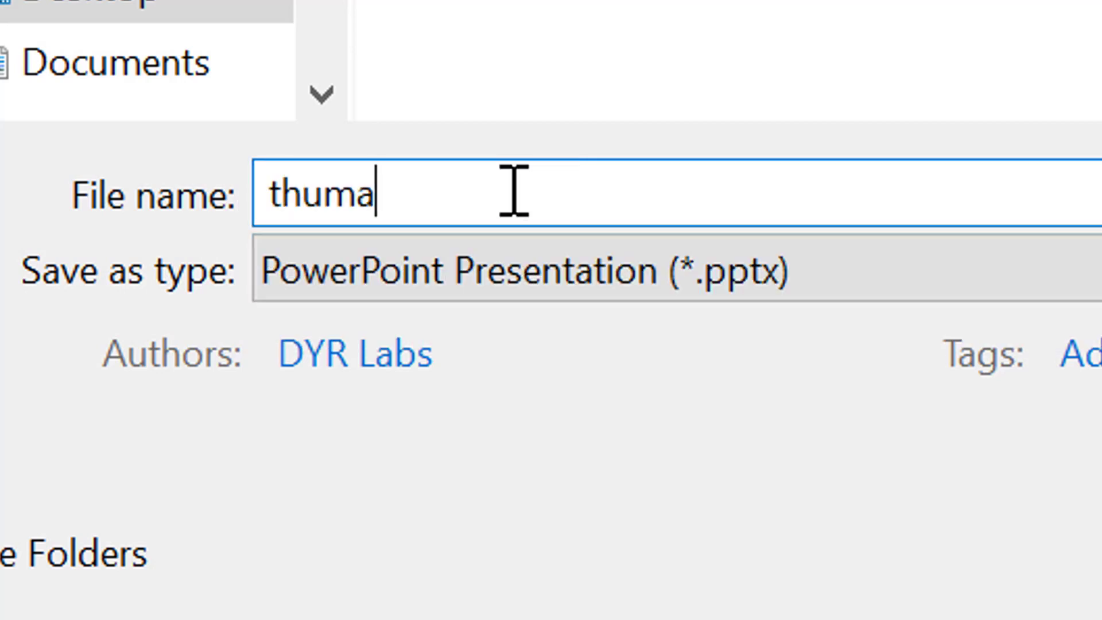
pyautogui.press('BackSpace')
pyautogui.write('bnail')
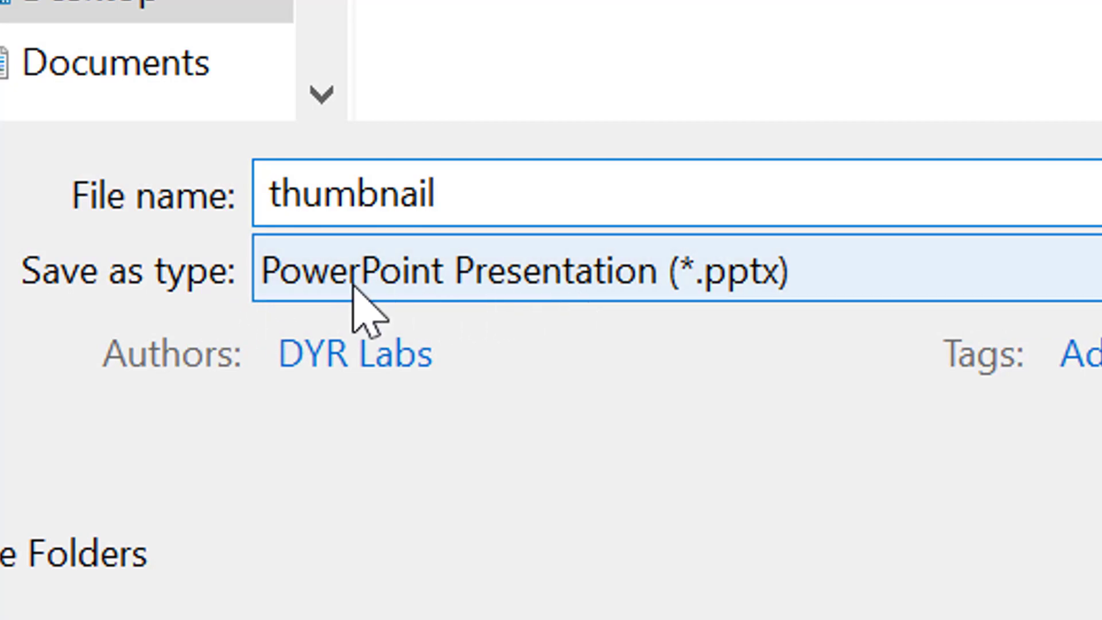
pyautogui.click(625, 267)
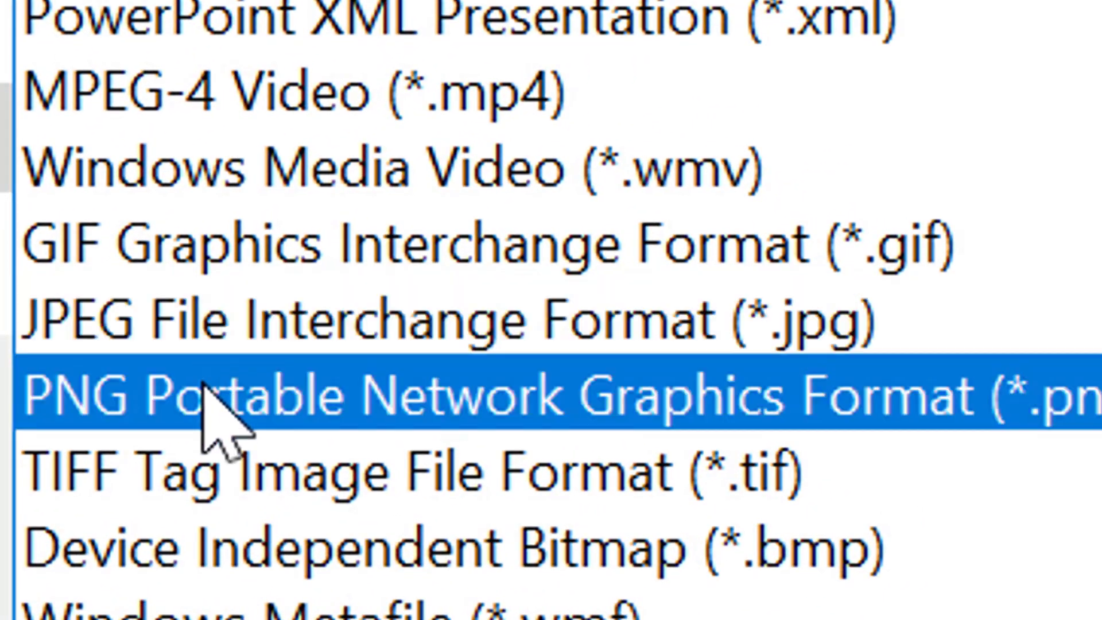
pyautogui.click(276, 329)
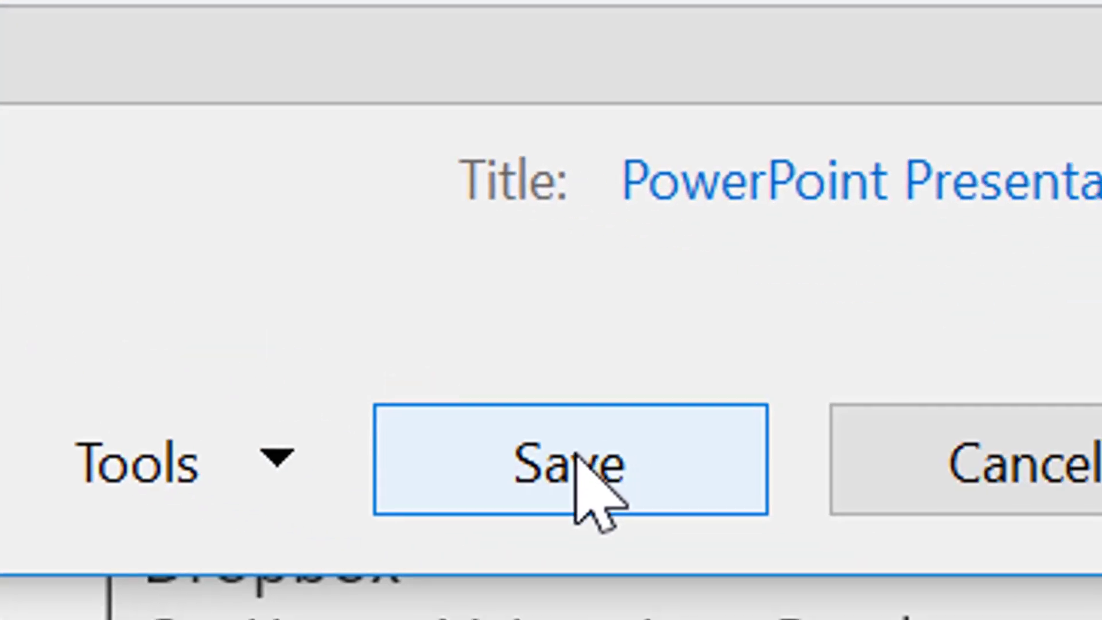
# Step: Save as thumbnail.jpg, choosing Just This One to export only the current slide
pyautogui.click(580, 467)
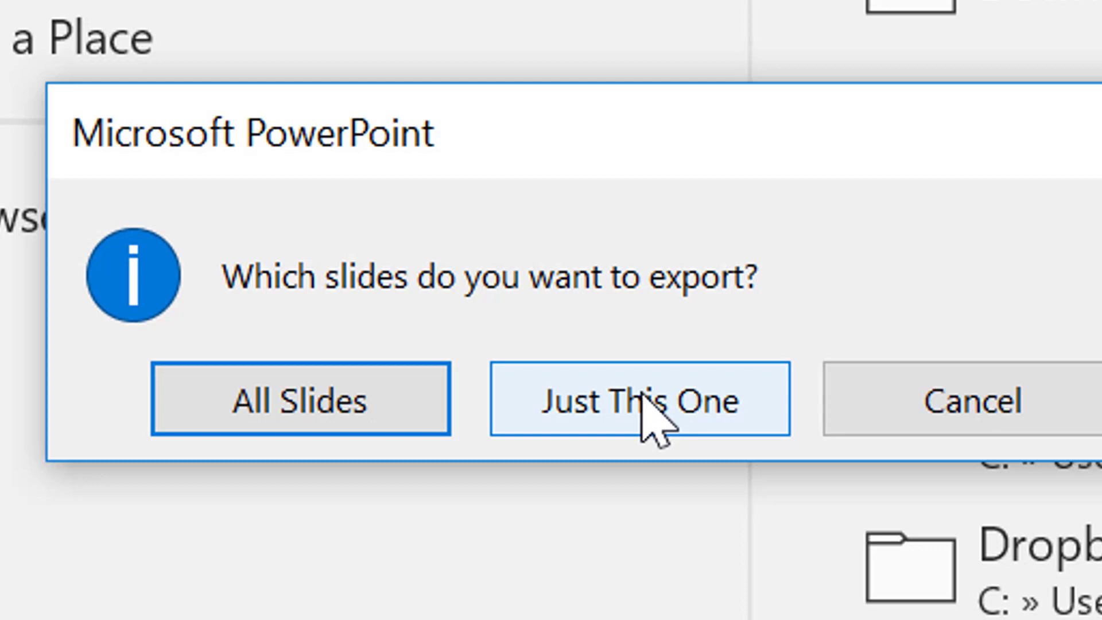
pyautogui.click(620, 425)
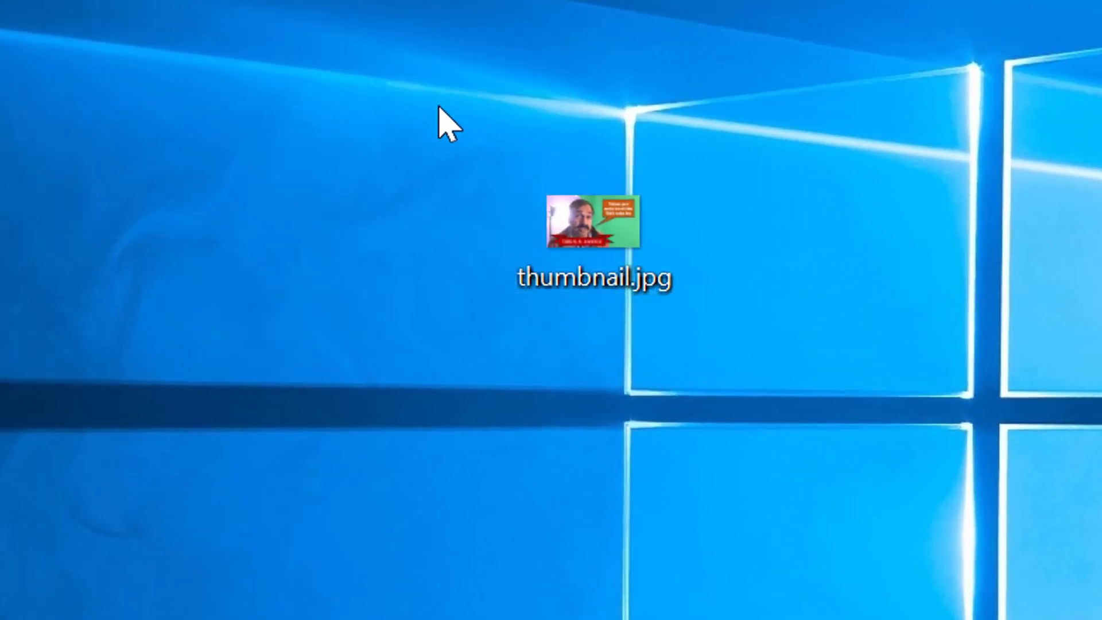
# Step: Open thumbnail.jpg from the desktop in Photos to check the 1280 x 720 image, then close it
pyautogui.moveTo(439, 107); pyautogui.dragTo(767, 425)
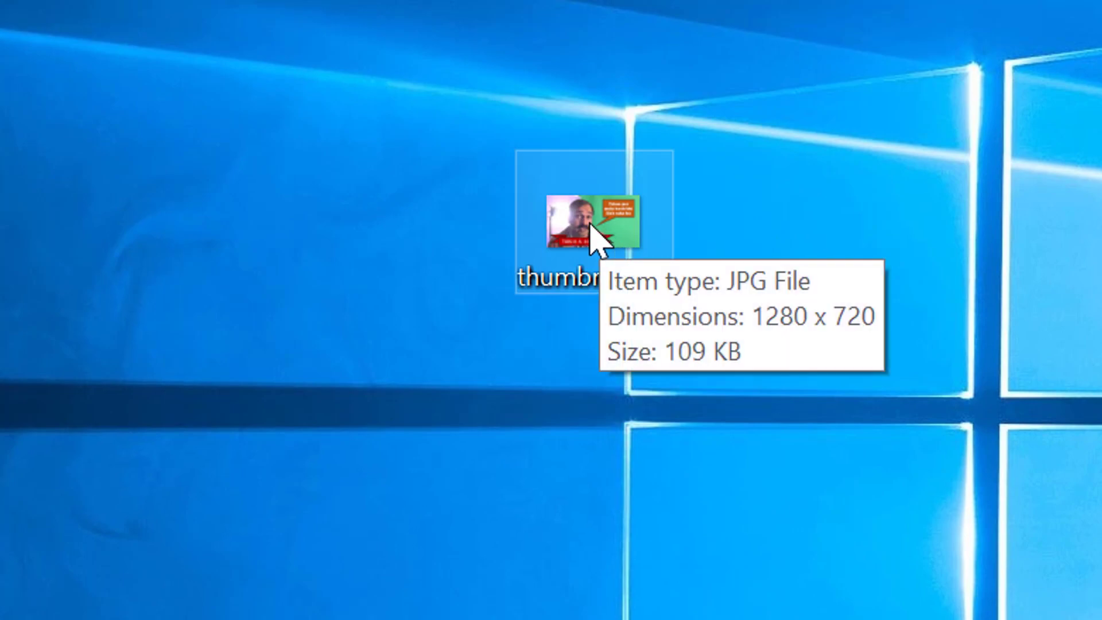
pyautogui.doubleClick(589, 224)
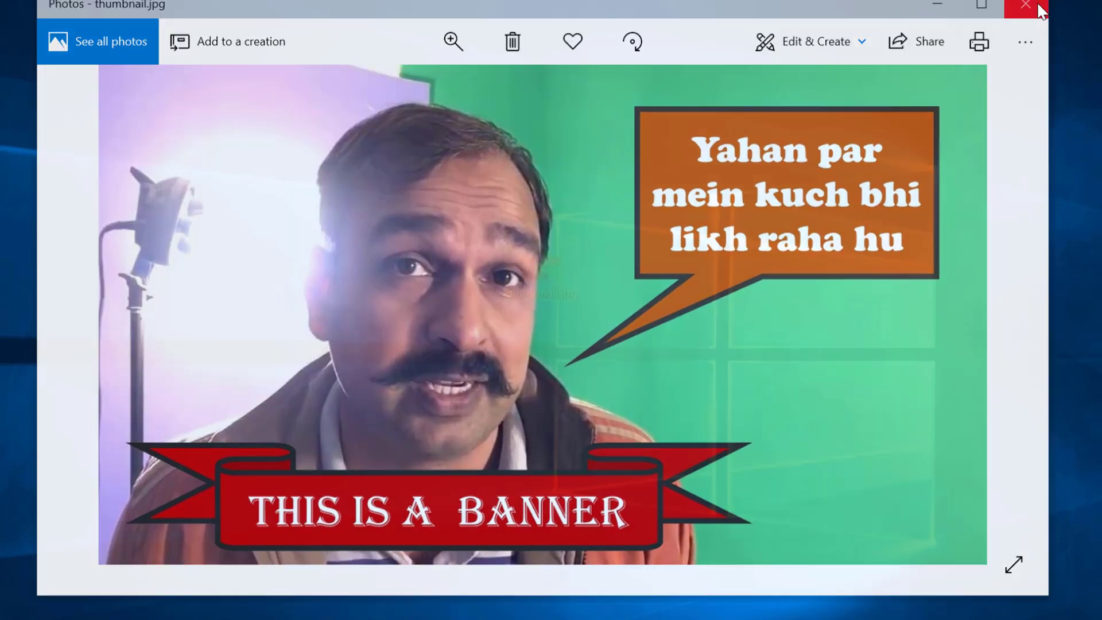
pyautogui.click(1036, 4)
pyautogui.click(507, 253)
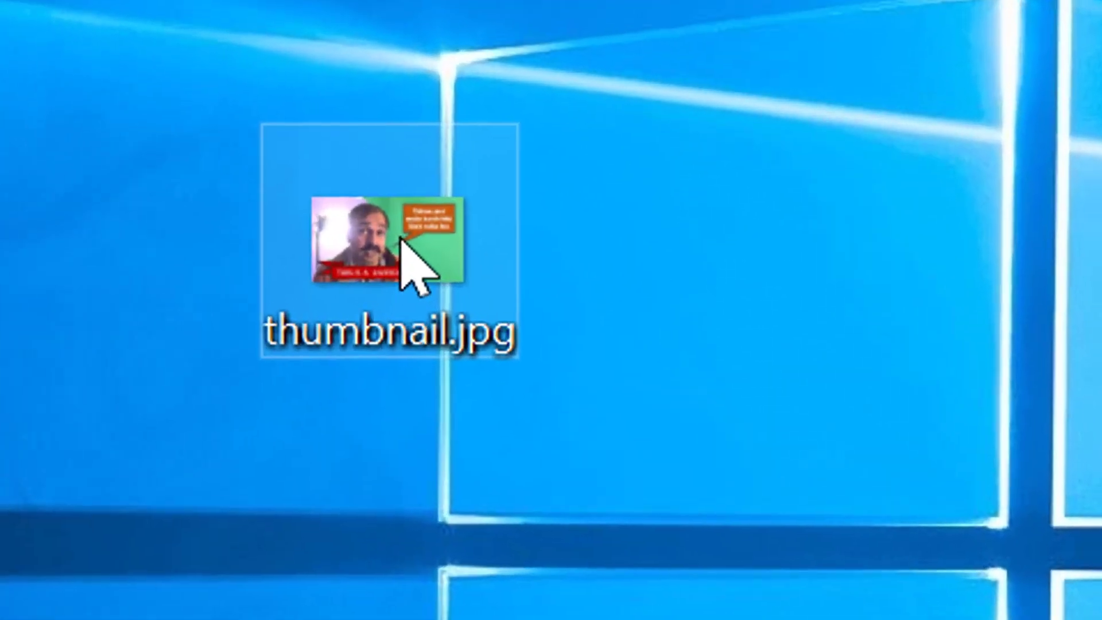